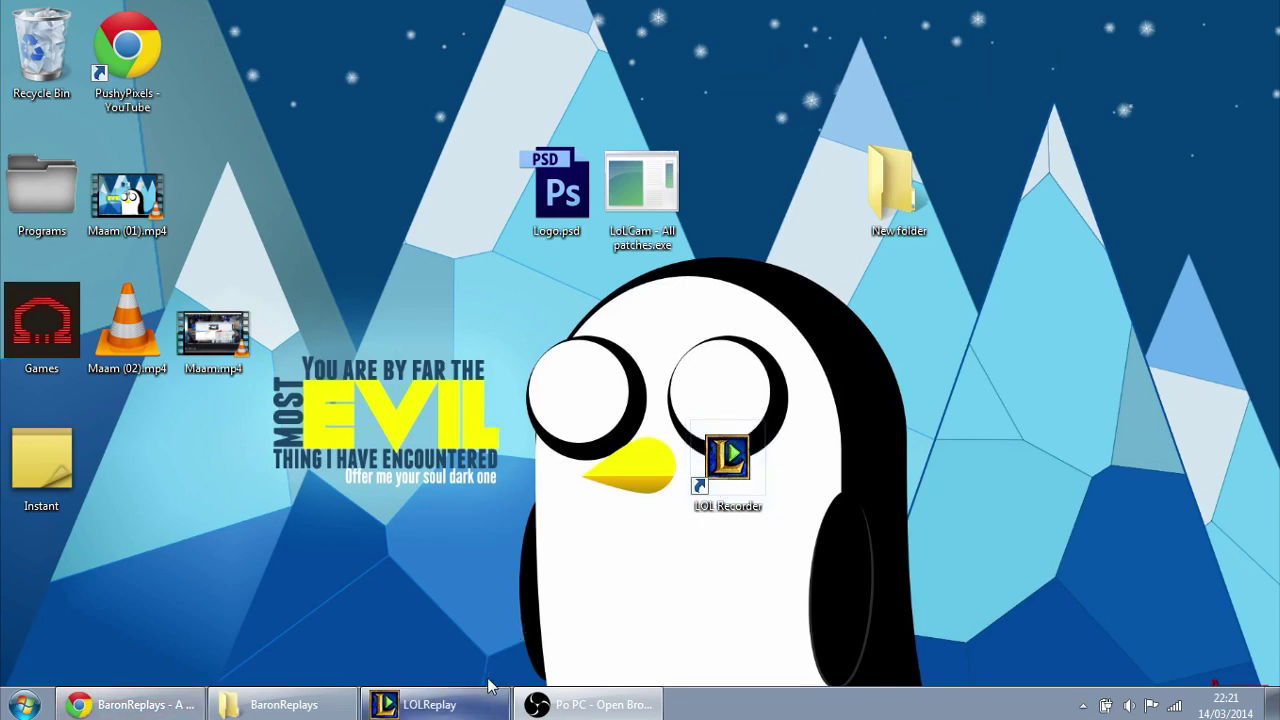
# Step: Bring up the LOLReplay window and reposition it on the desktop
pyautogui.click(430, 704)
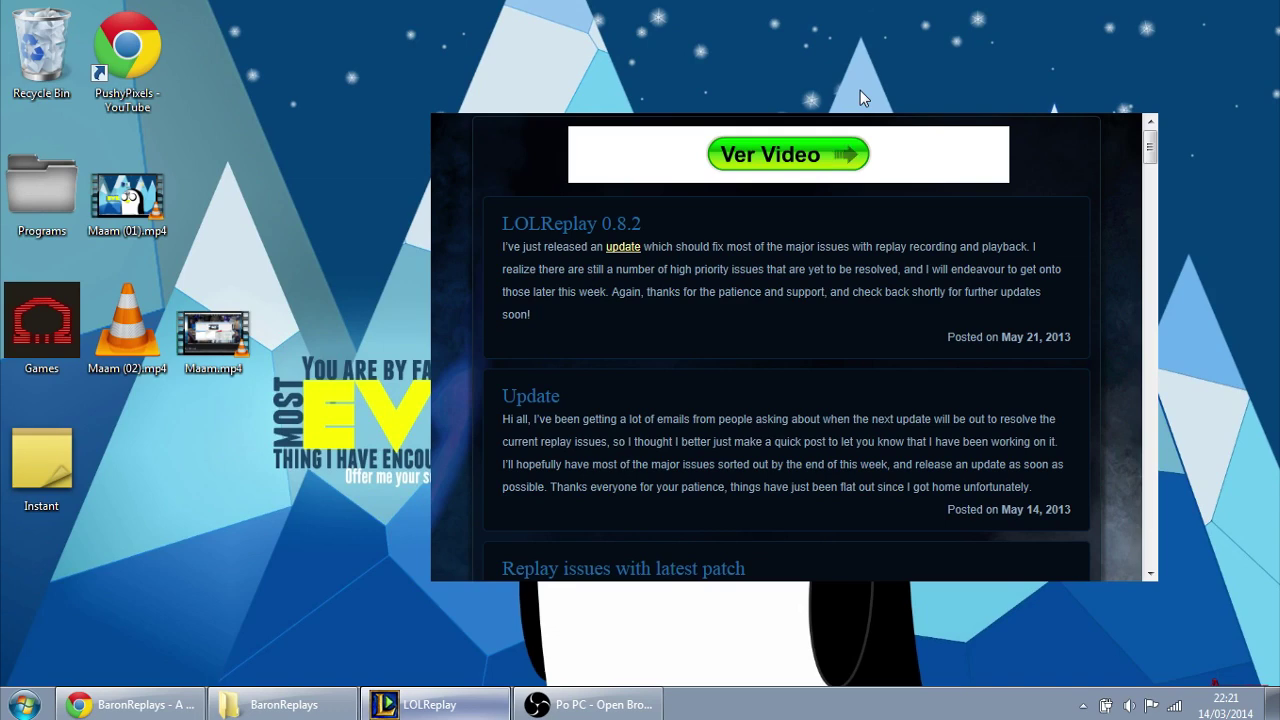
pyautogui.moveTo(826, 46); pyautogui.dragTo(727, 46)
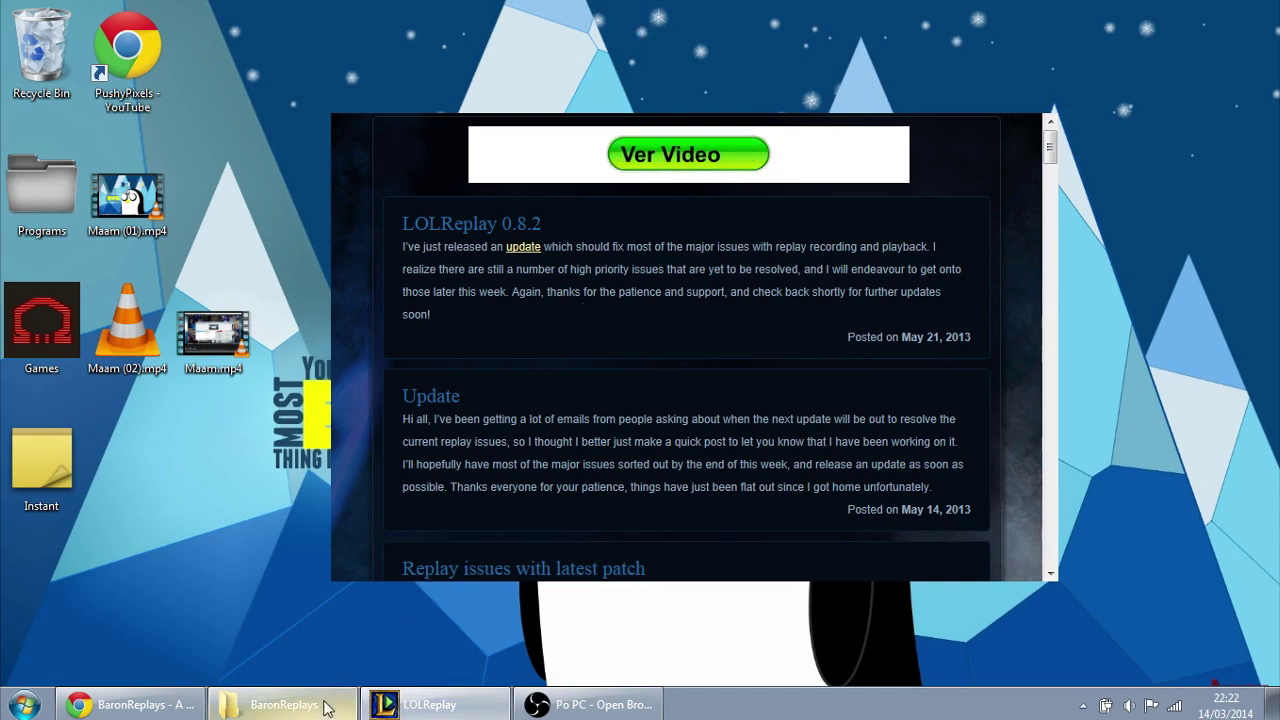
# Step: Launch BaronReplays.exe from the BaronReplays folder and show the game details of the lost Yasuo replay
pyautogui.click(285, 704)
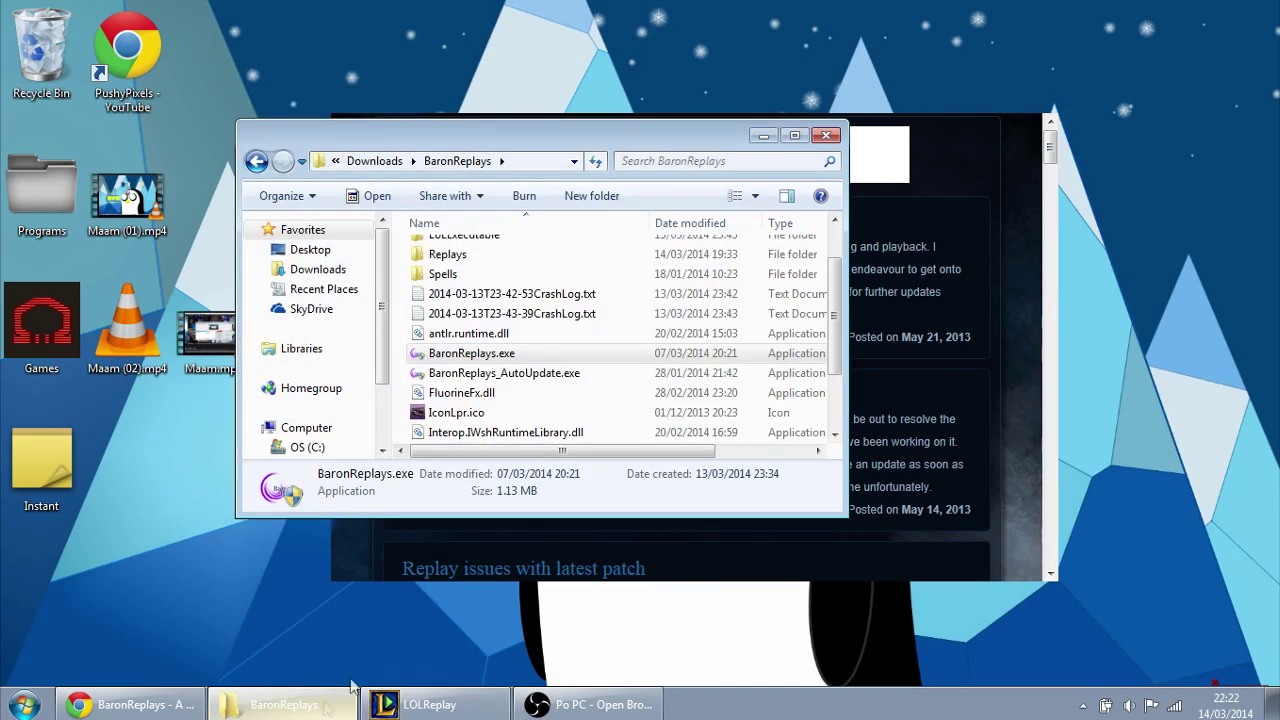
pyautogui.click(795, 131)
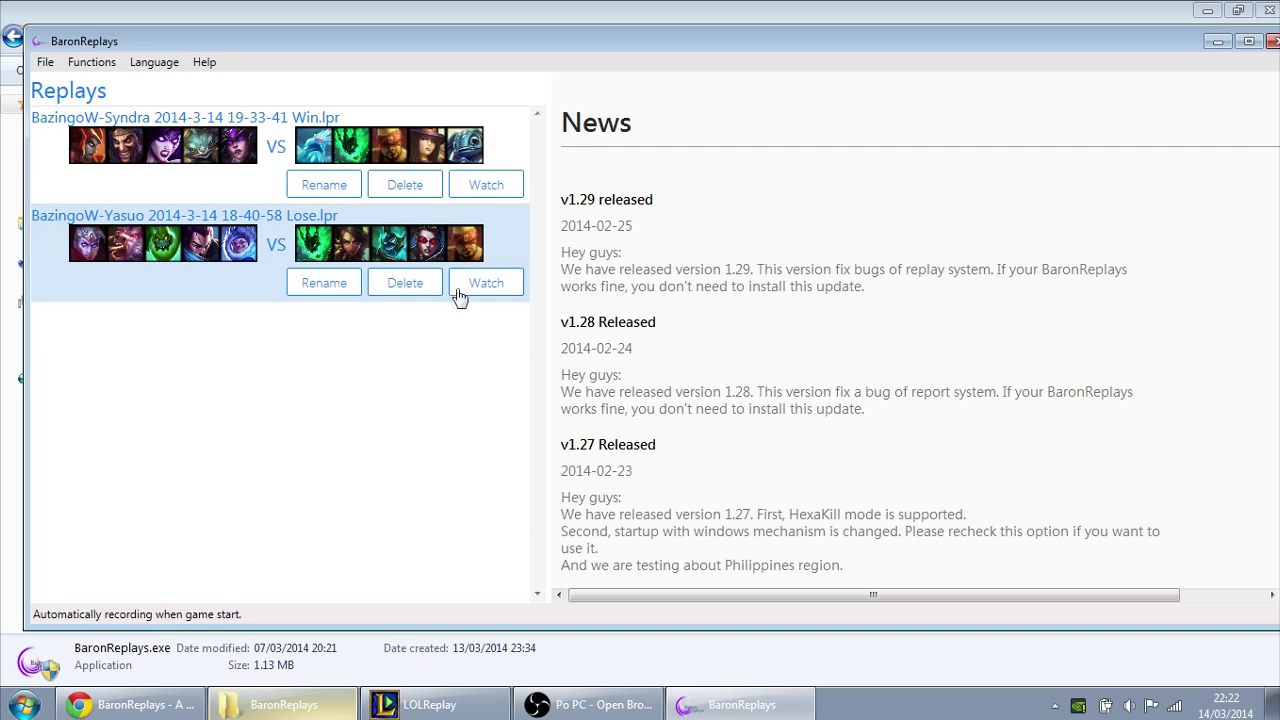
pyautogui.click(458, 290)
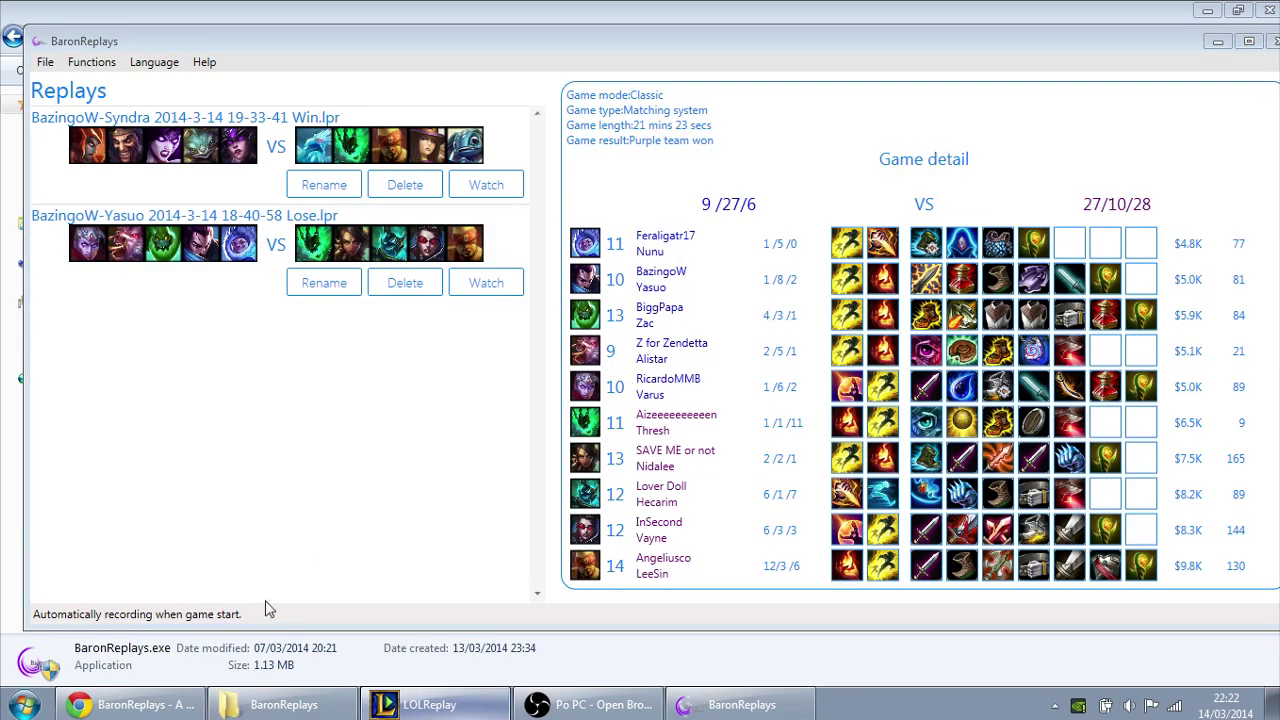
# Step: Switch to Chrome, look over the BaronReplays home page at ahri.tw/en/, and open its Download page
pyautogui.click(180, 705)
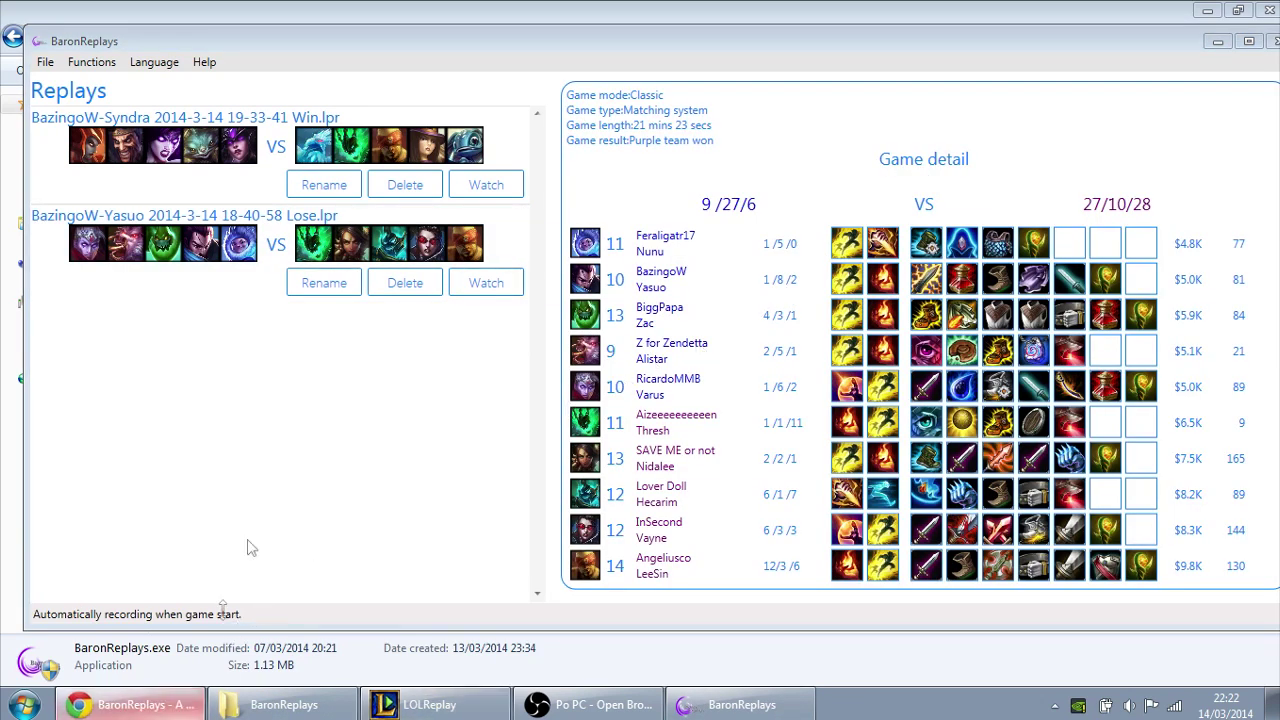
pyautogui.click(188, 38)
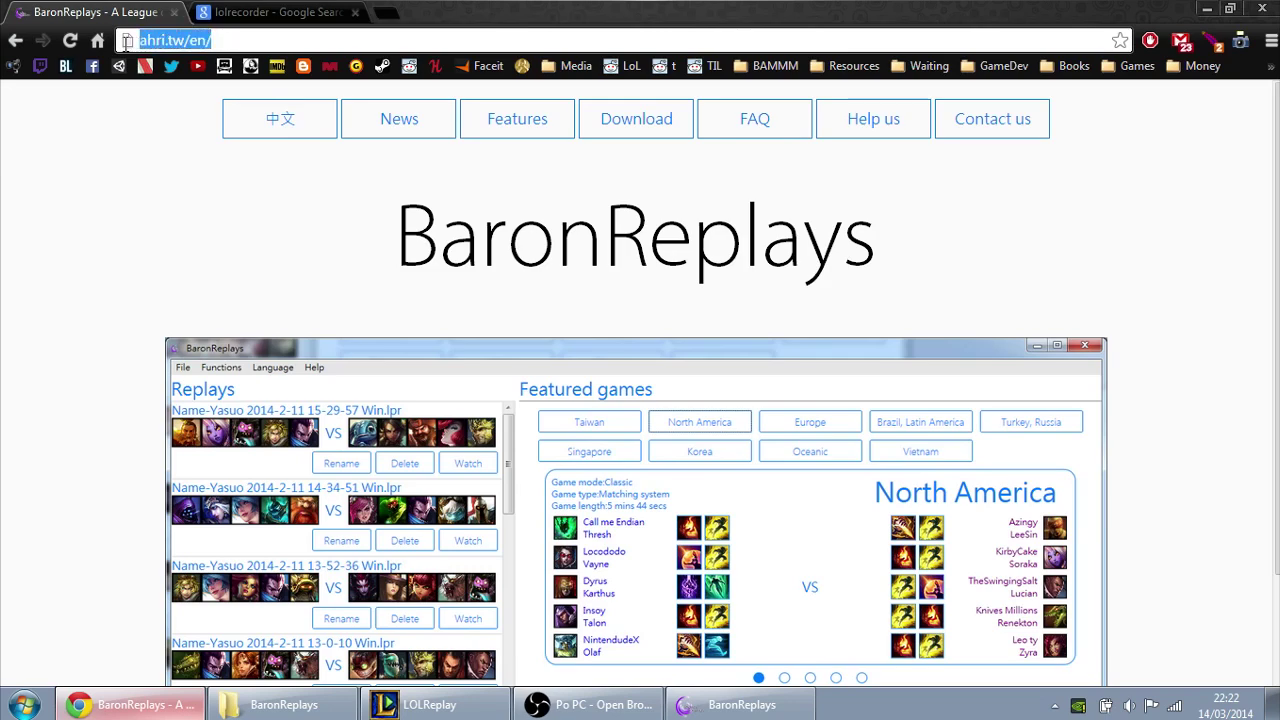
pyautogui.scroll(-1, 340, 190)
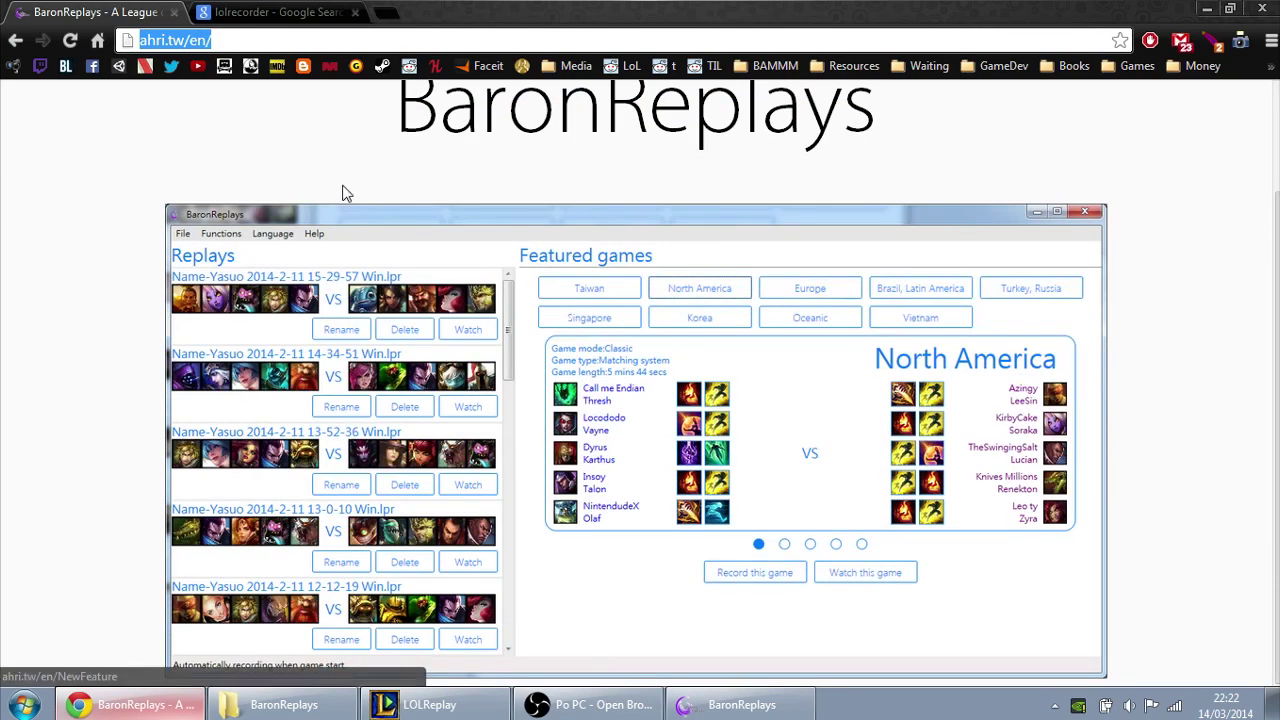
pyautogui.scroll(1, 357, 190)
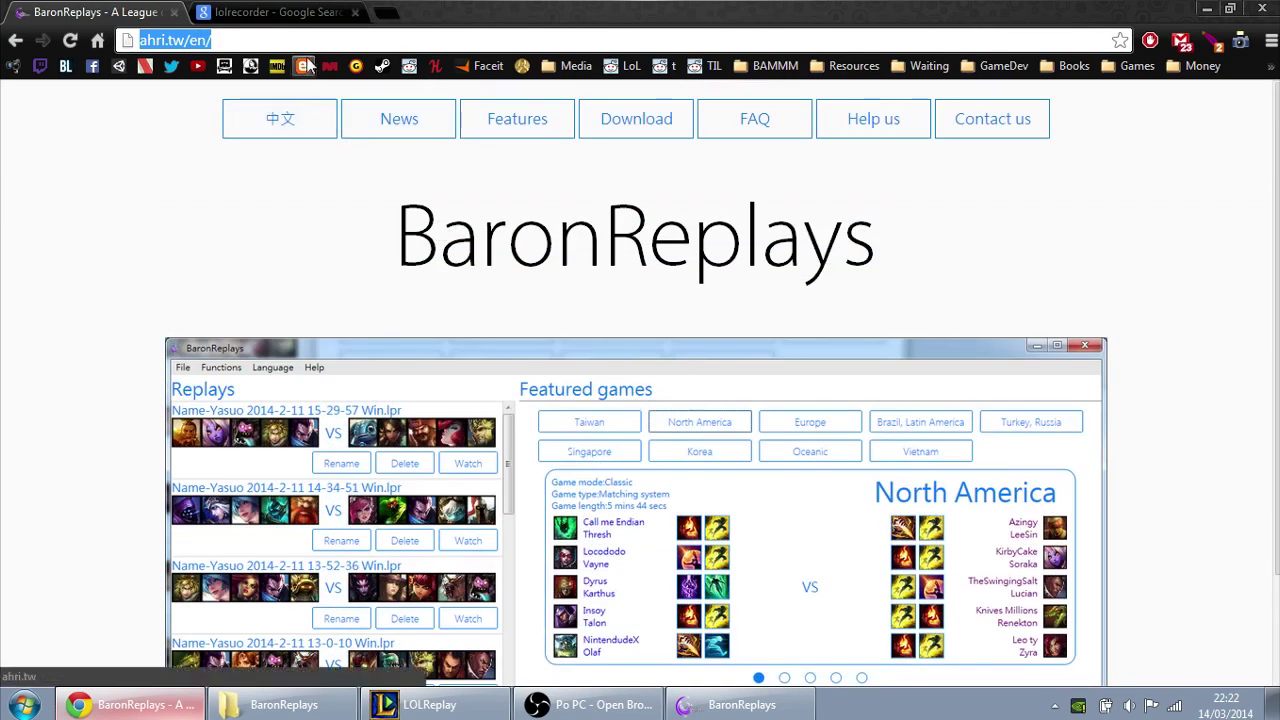
pyautogui.scroll(-1, 555, 240)
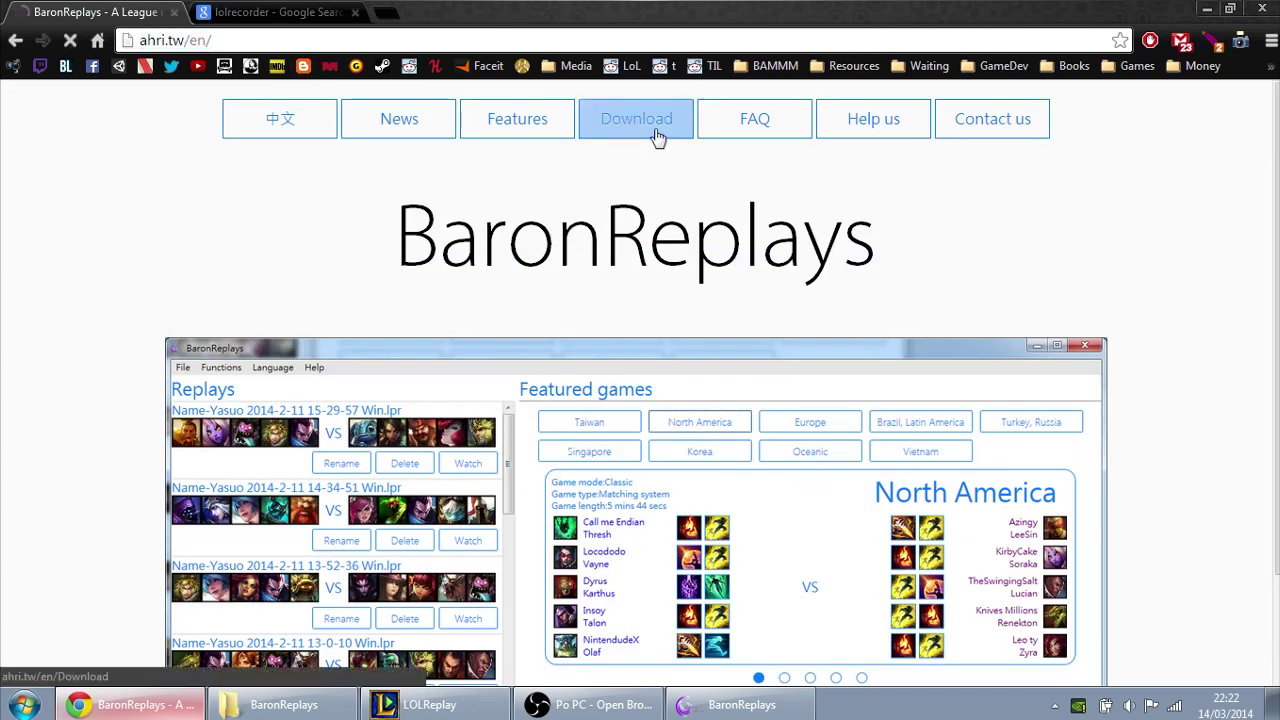
pyautogui.click(657, 137)
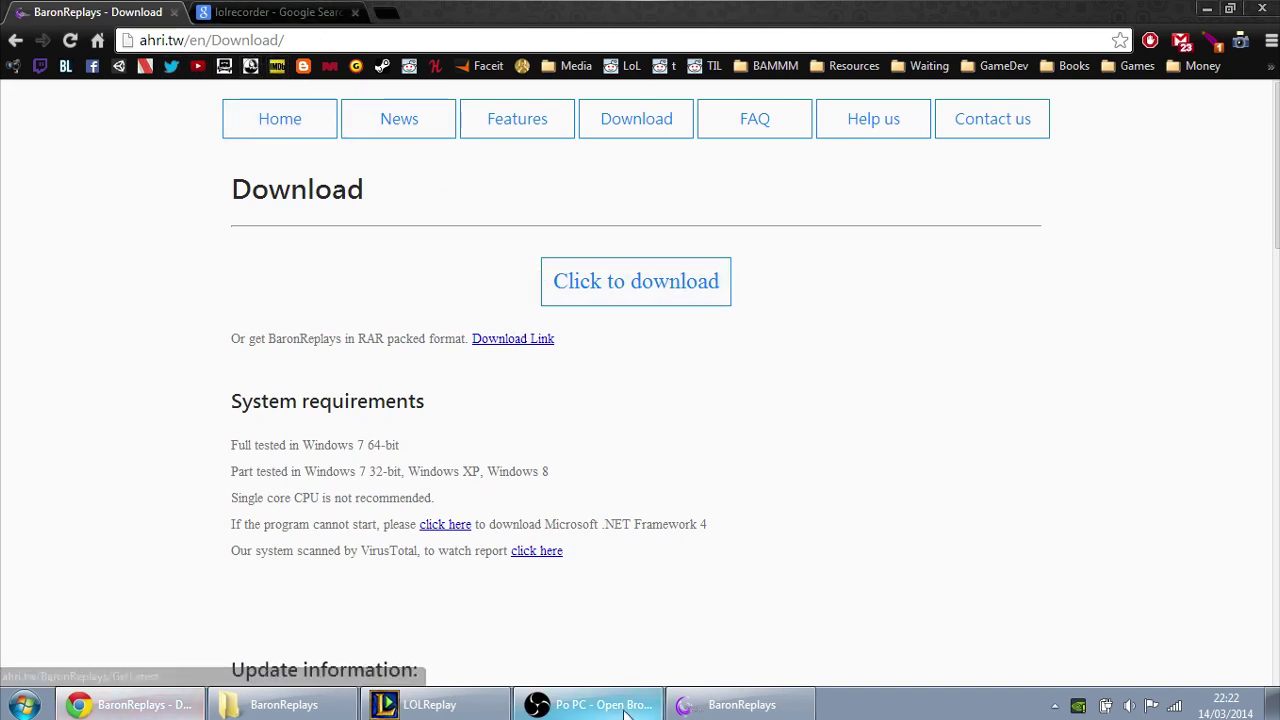
# Step: Switch to BaronReplays, try the Chinese interface language, and restore English
pyautogui.click(738, 705)
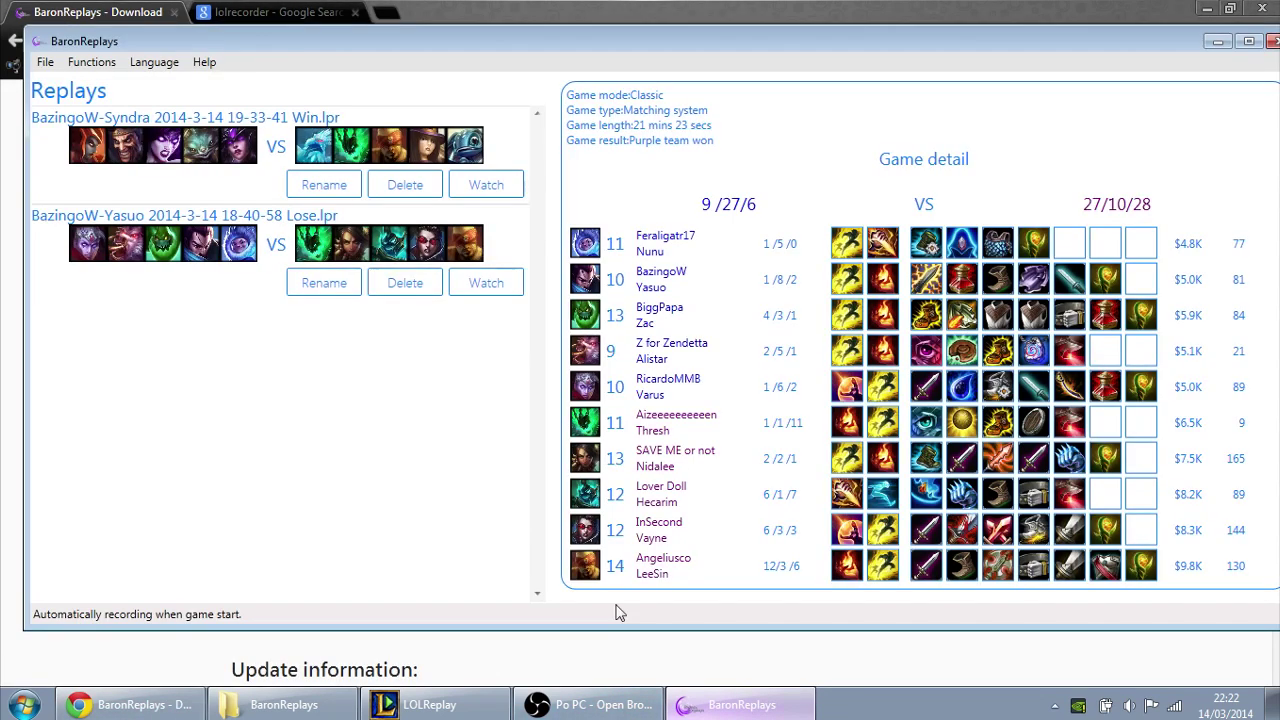
pyautogui.click(157, 103)
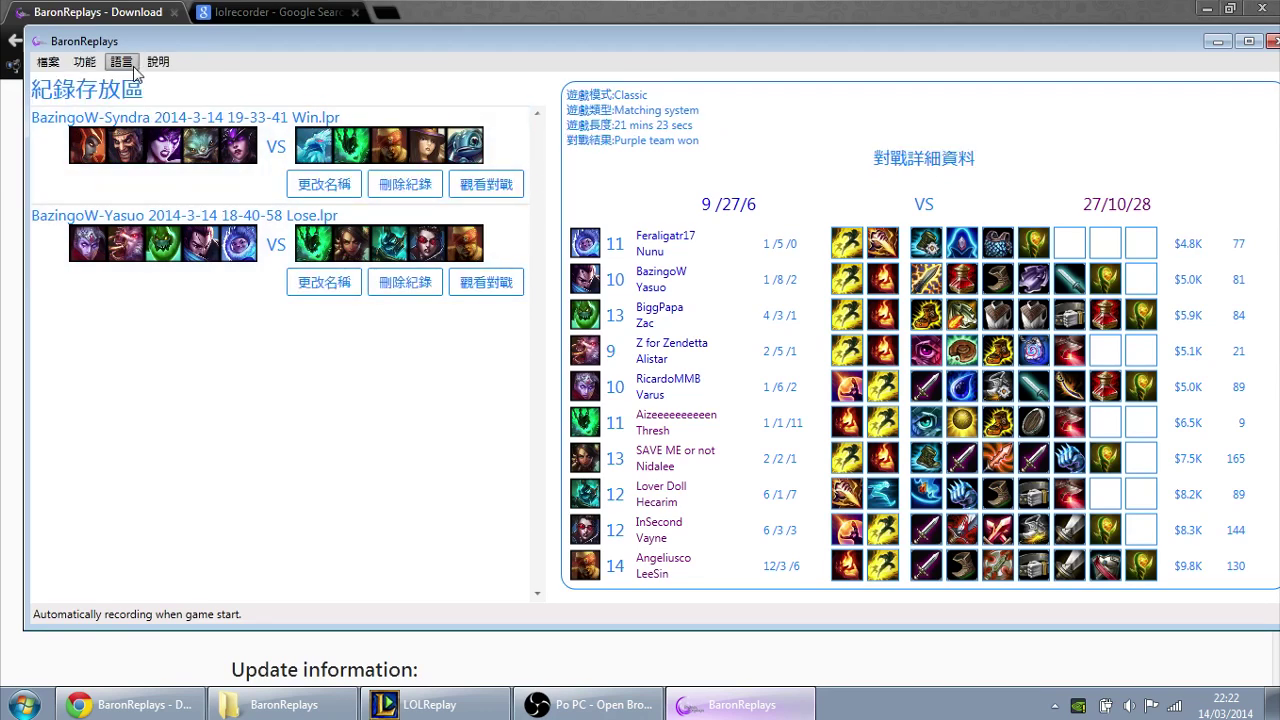
pyautogui.click(135, 68)
pyautogui.click(142, 96)
# Step: Open the League Replays page for downloading the LOL Replay Client from the existing "lolrecorder" search results in Chrome
pyautogui.click(275, 12)
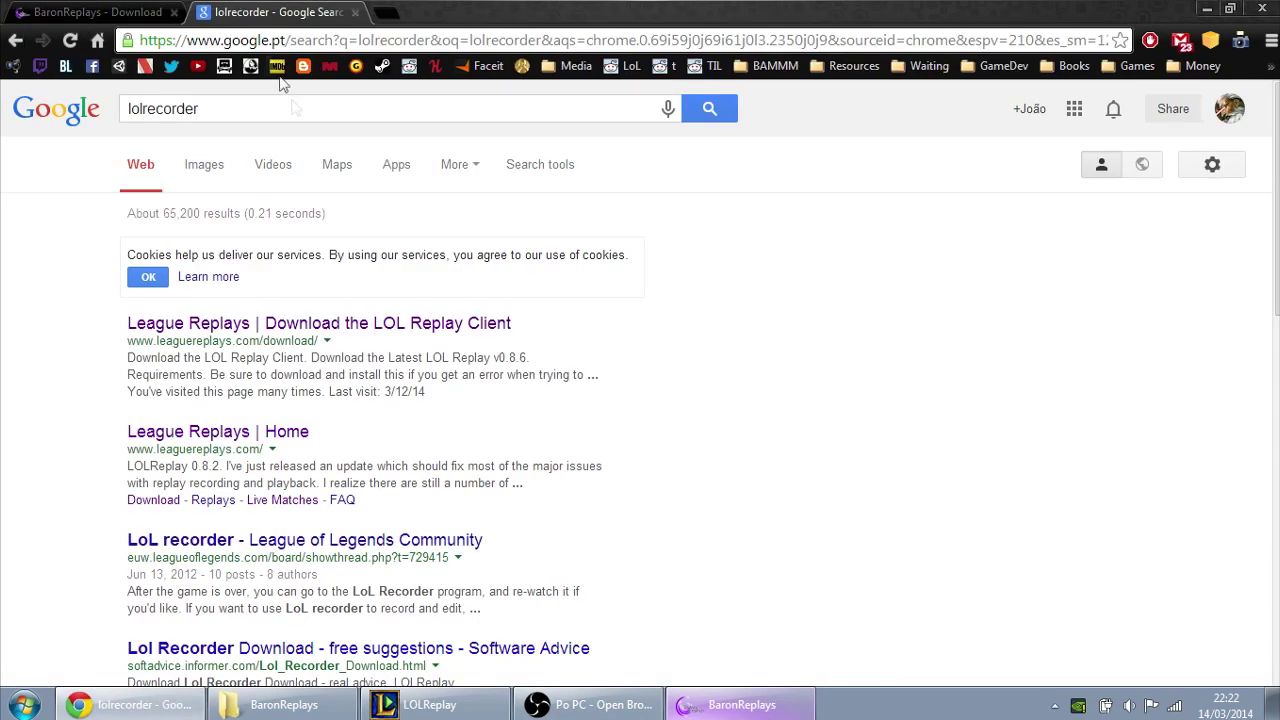
pyautogui.click(354, 330)
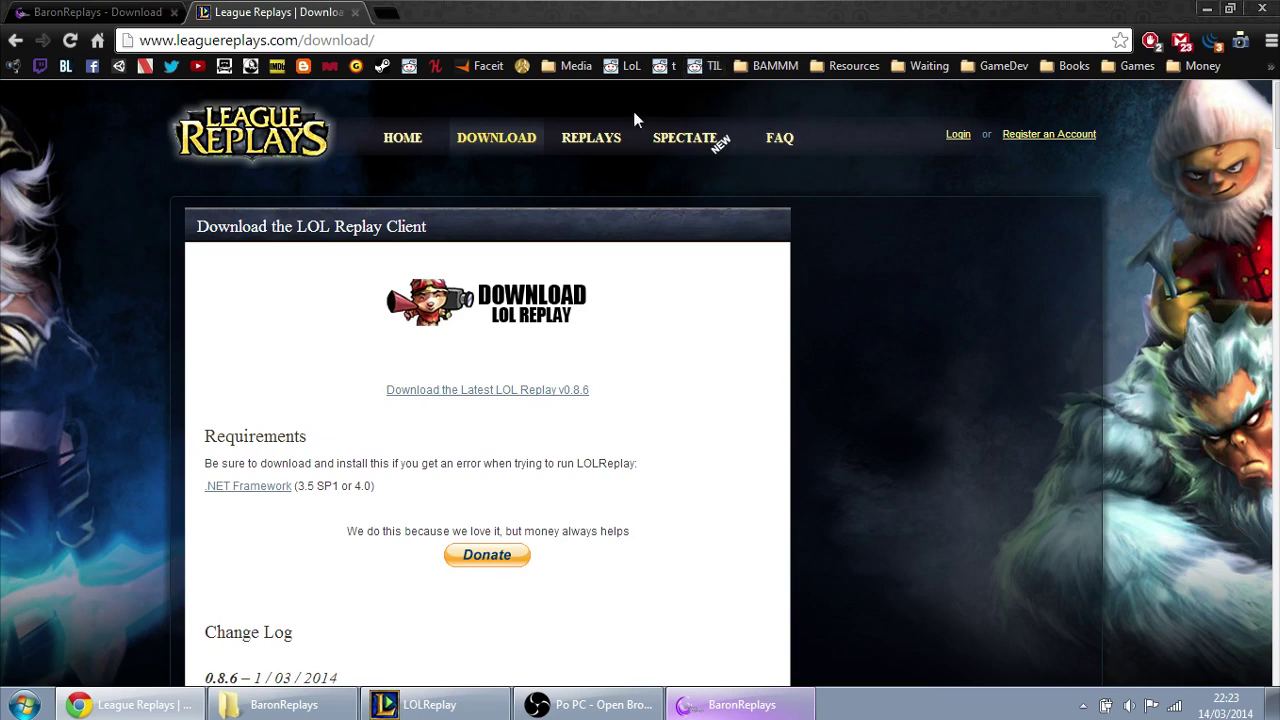
# Step: Search the web for "pawgg lolcam" in a new browser tab and open the PawGG/LoLCam GitHub repository
pyautogui.click(386, 13)
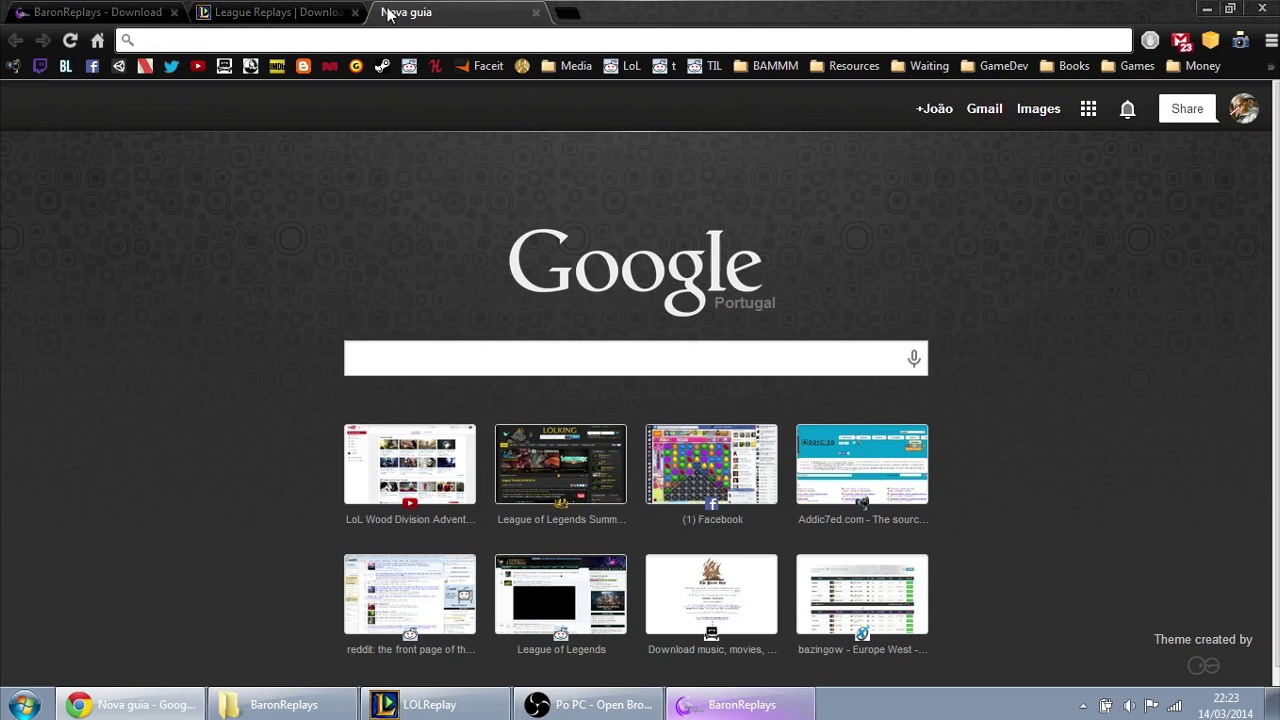
pyautogui.write('paww')
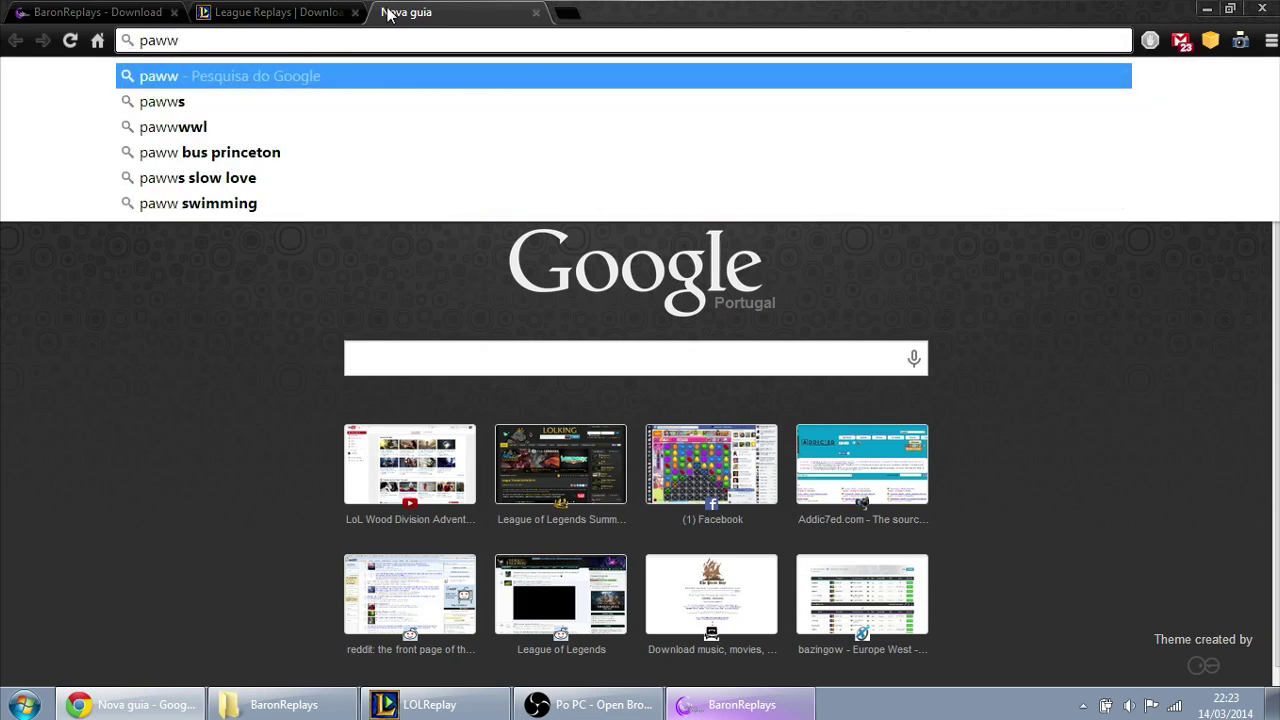
pyautogui.press('BackSpace')
pyautogui.write('gg')
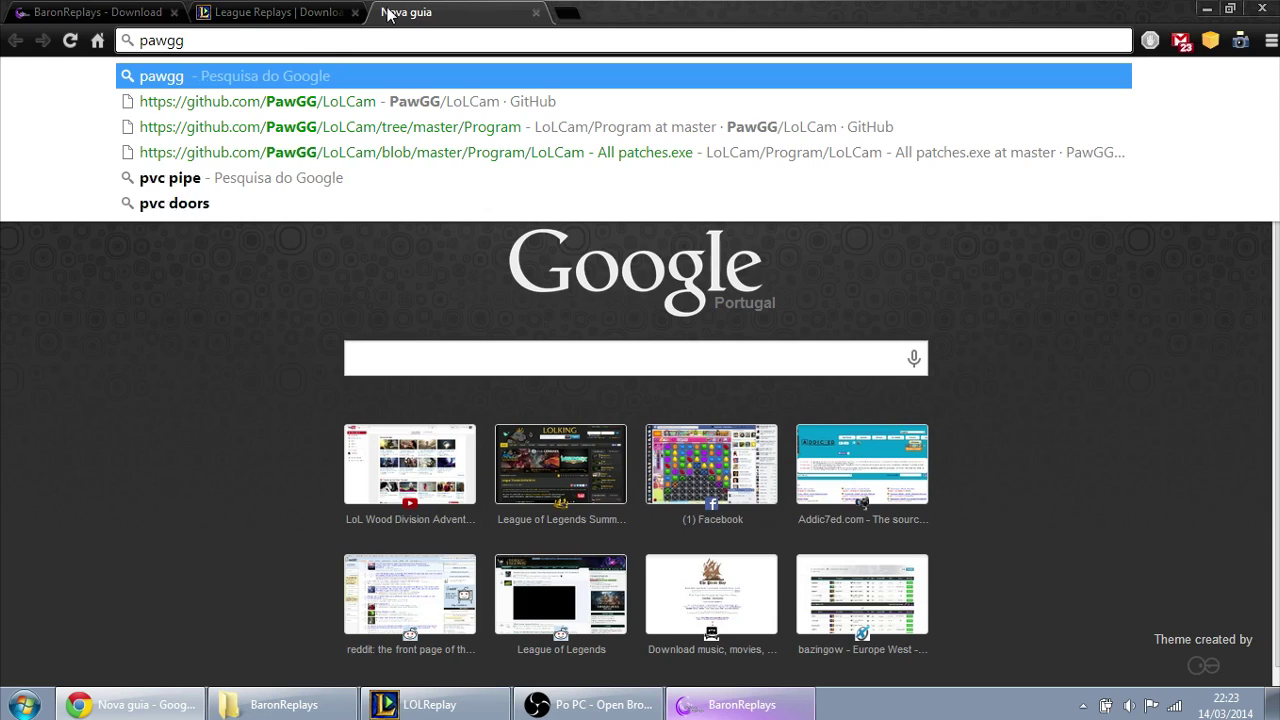
pyautogui.write(' lolcam')
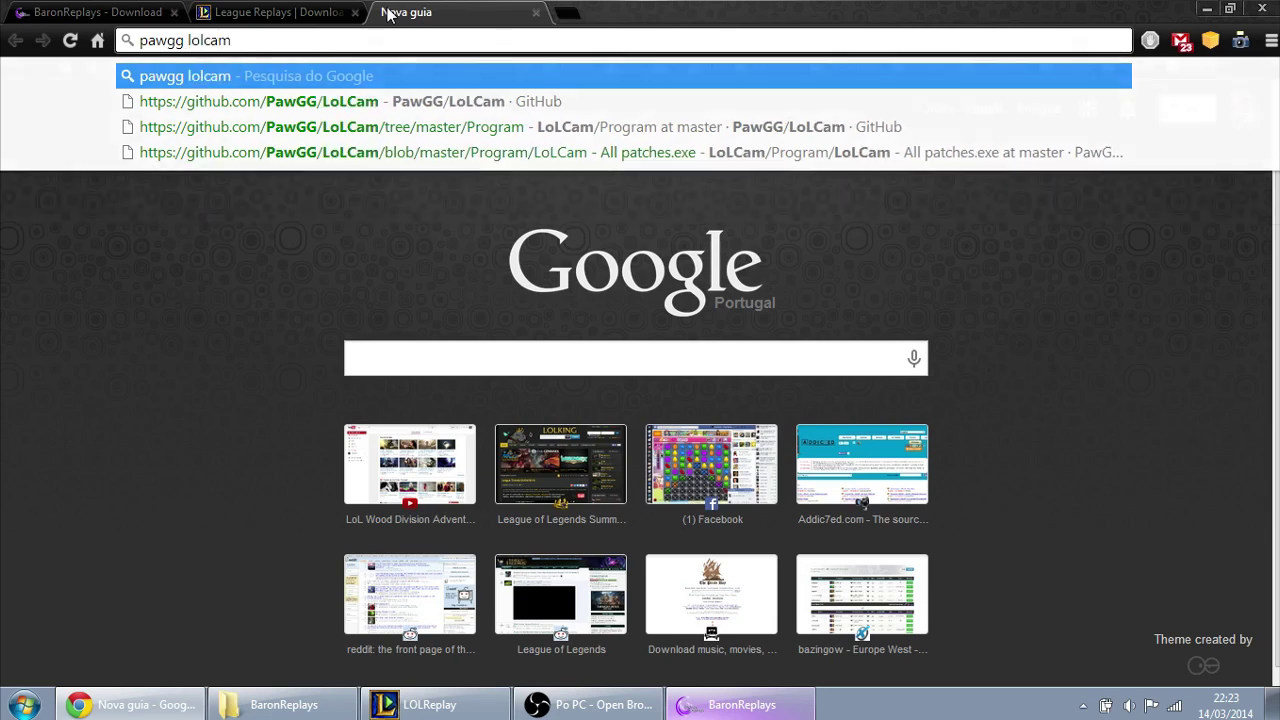
pyautogui.press('Return')
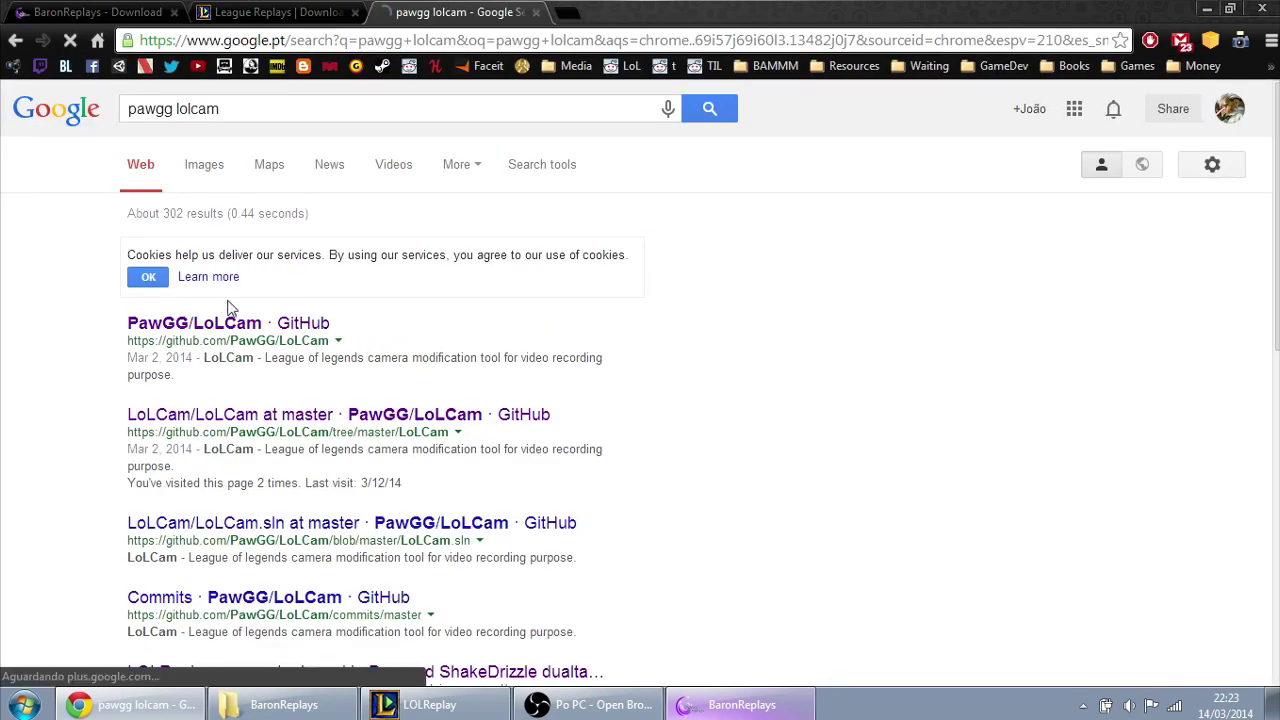
pyautogui.click(268, 330)
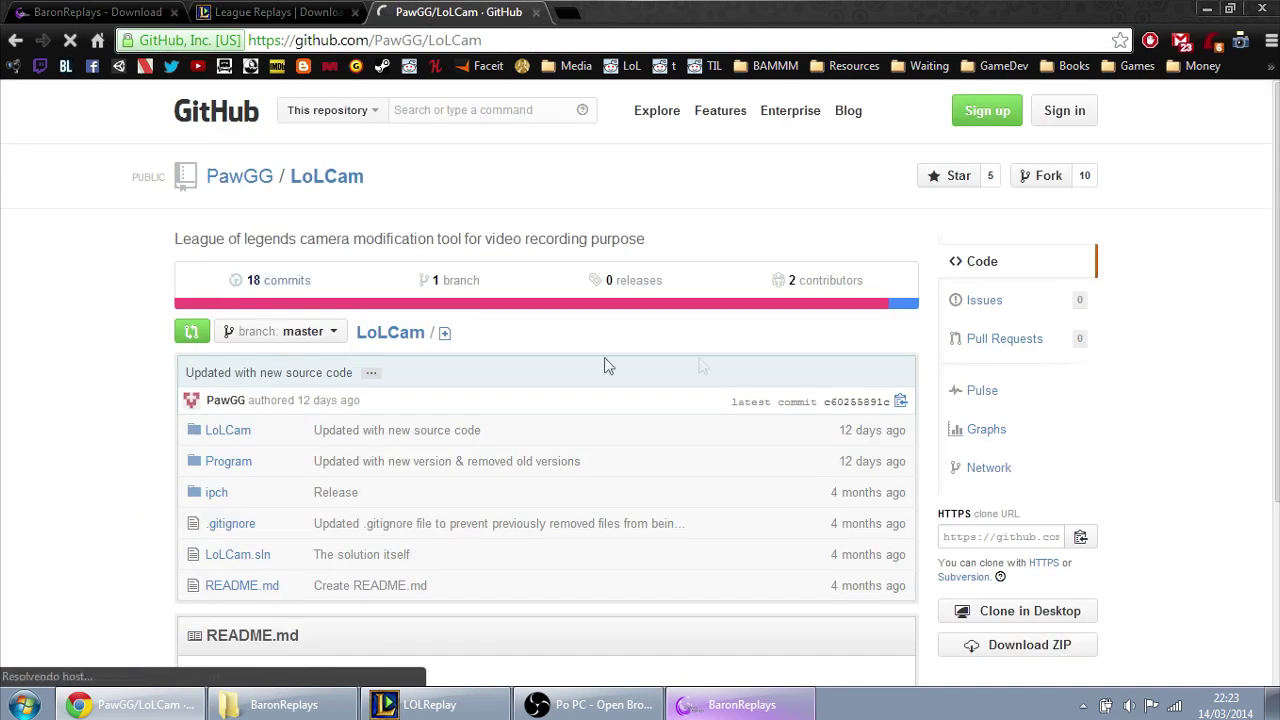
# Step: Download the PawGG/LoLCam repository as a ZIP archive
pyautogui.scroll(-1, 831, 397)
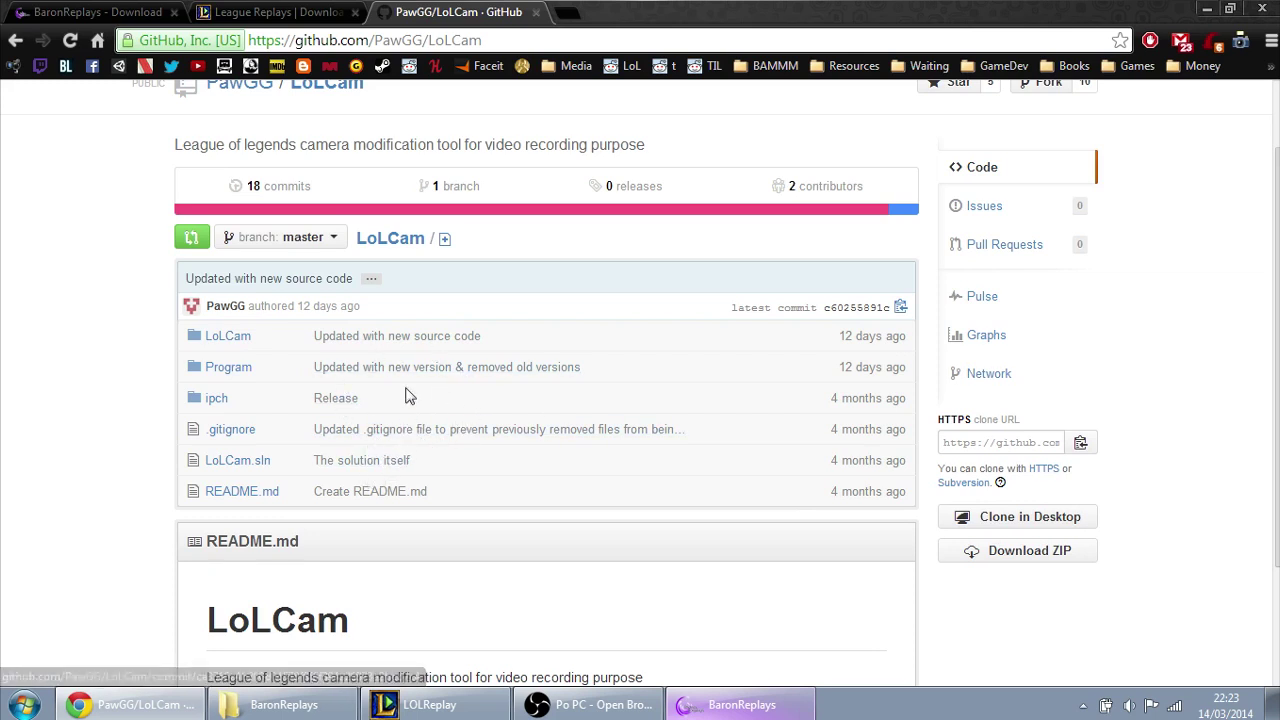
pyautogui.click(1035, 553)
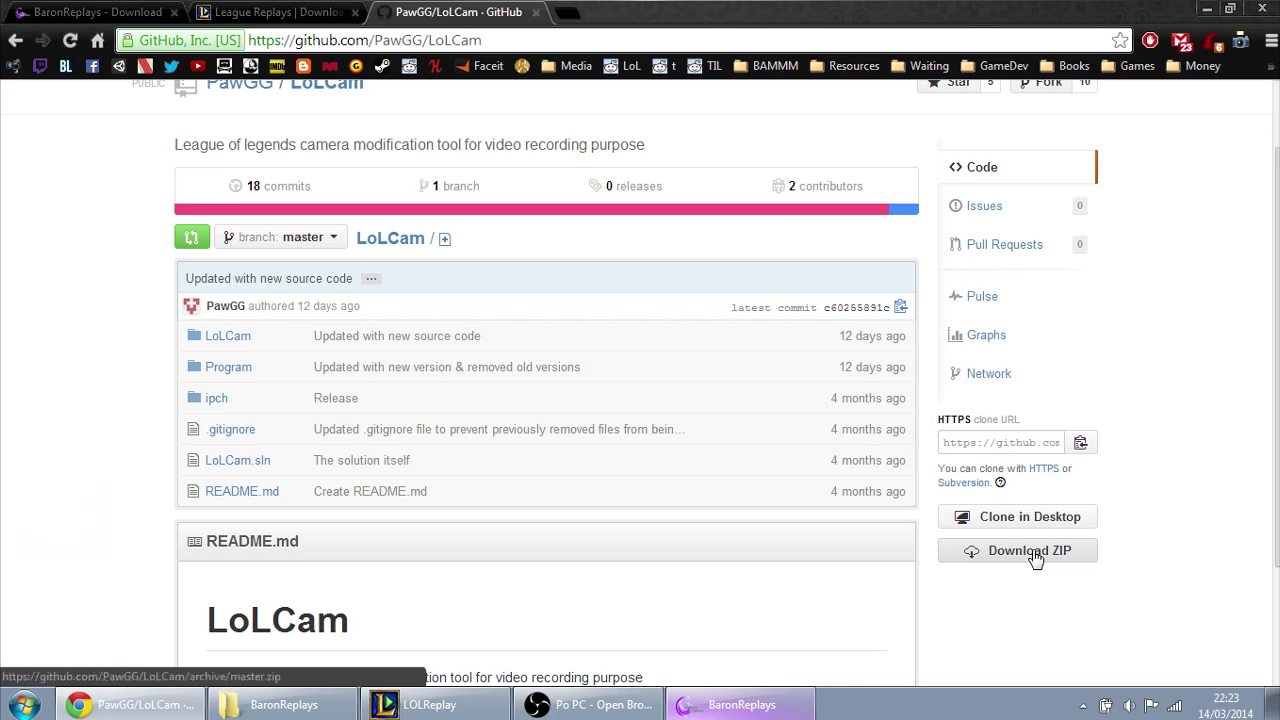
pyautogui.click(80, 665)
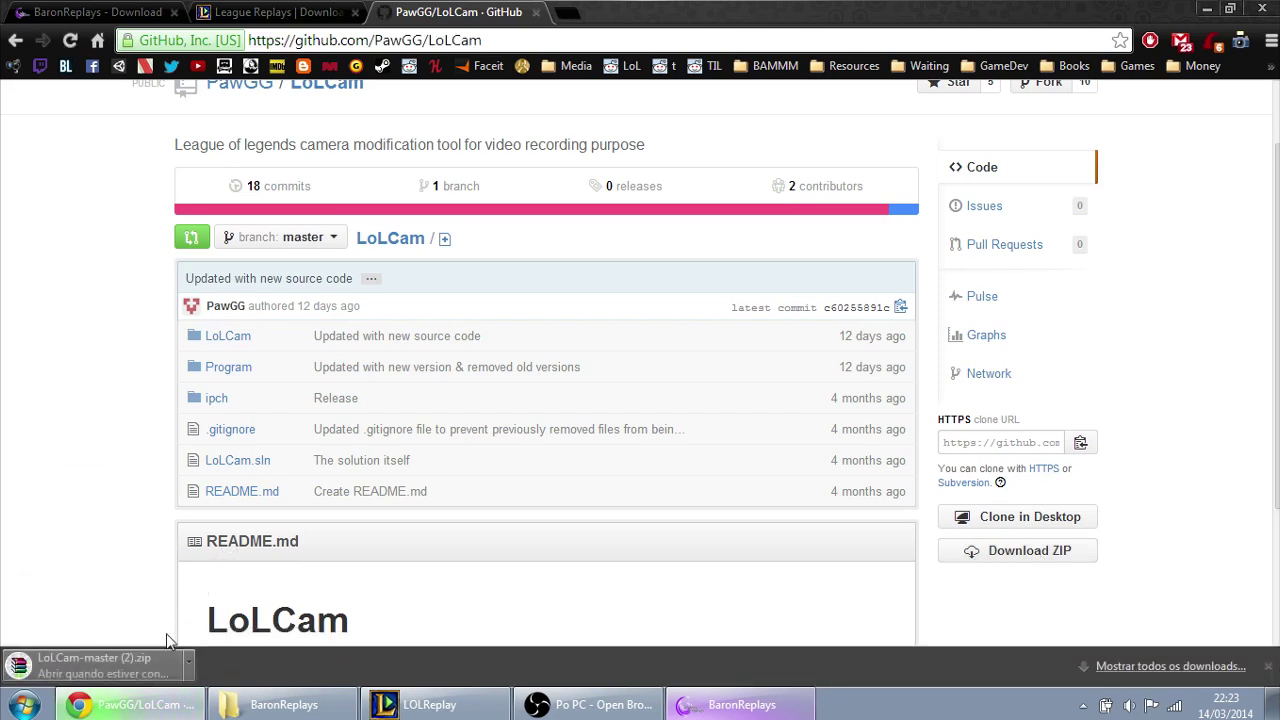
pyautogui.click(24, 705)
pyautogui.click(549, 594)
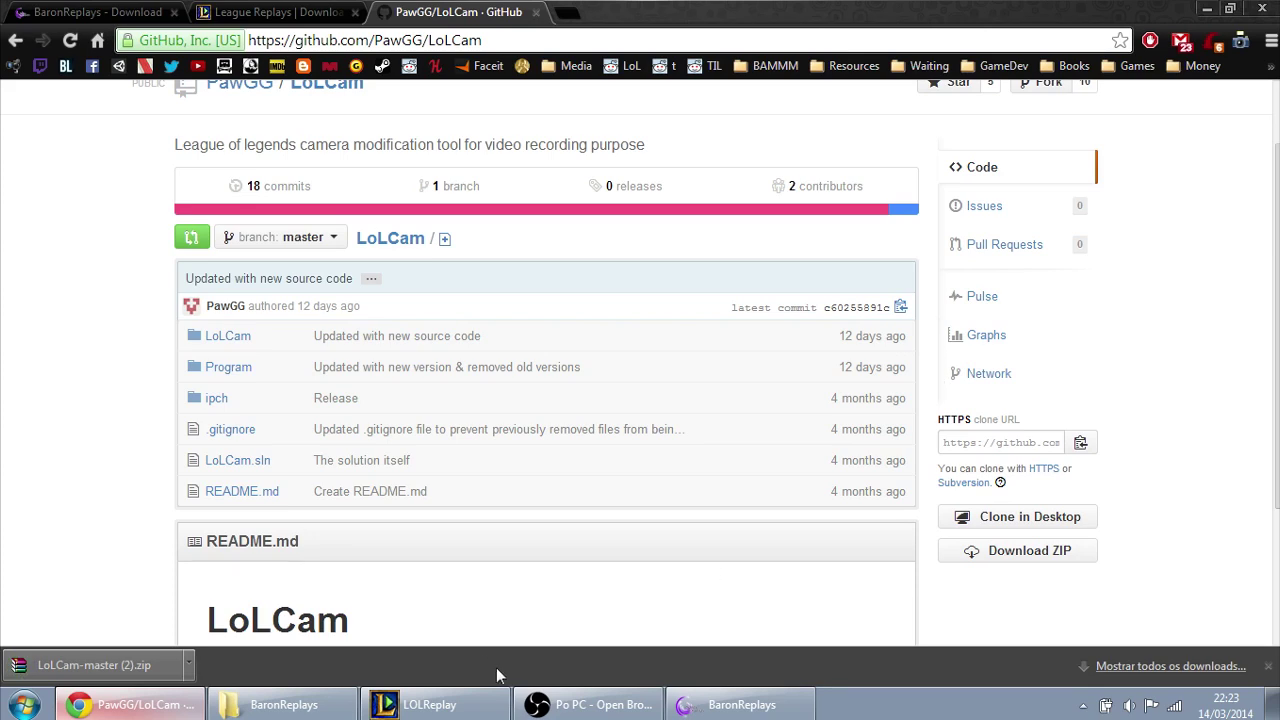
# Step: Close BaronReplays without shrinking it to the taskbar, and decline choosing a different League of Legends directory for the LOLReplay replay
pyautogui.click(697, 706)
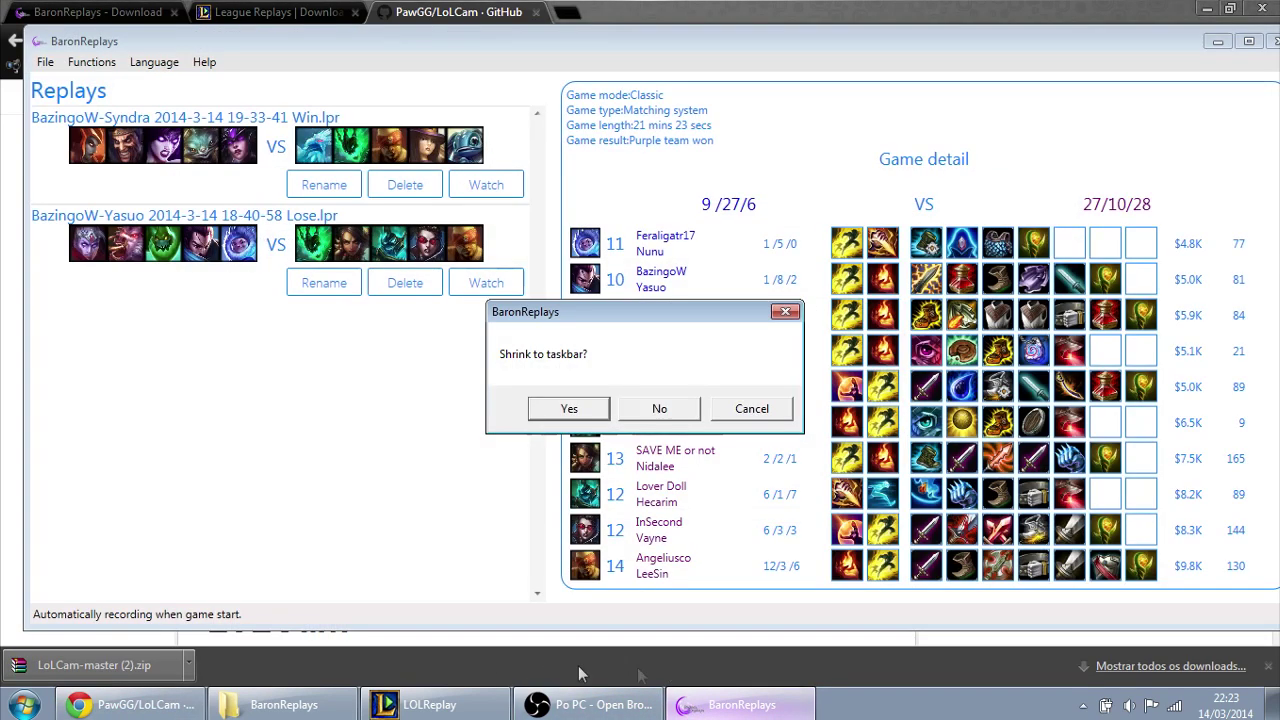
pyautogui.click(660, 409)
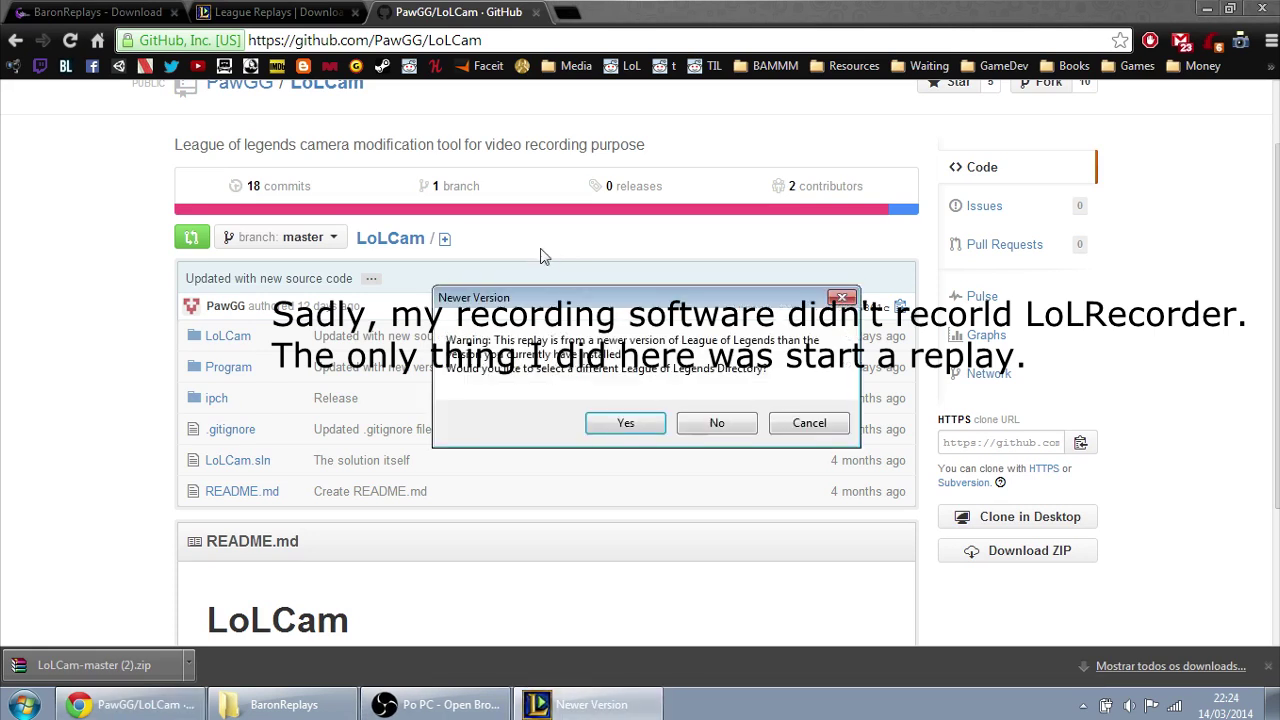
pyautogui.click(716, 422)
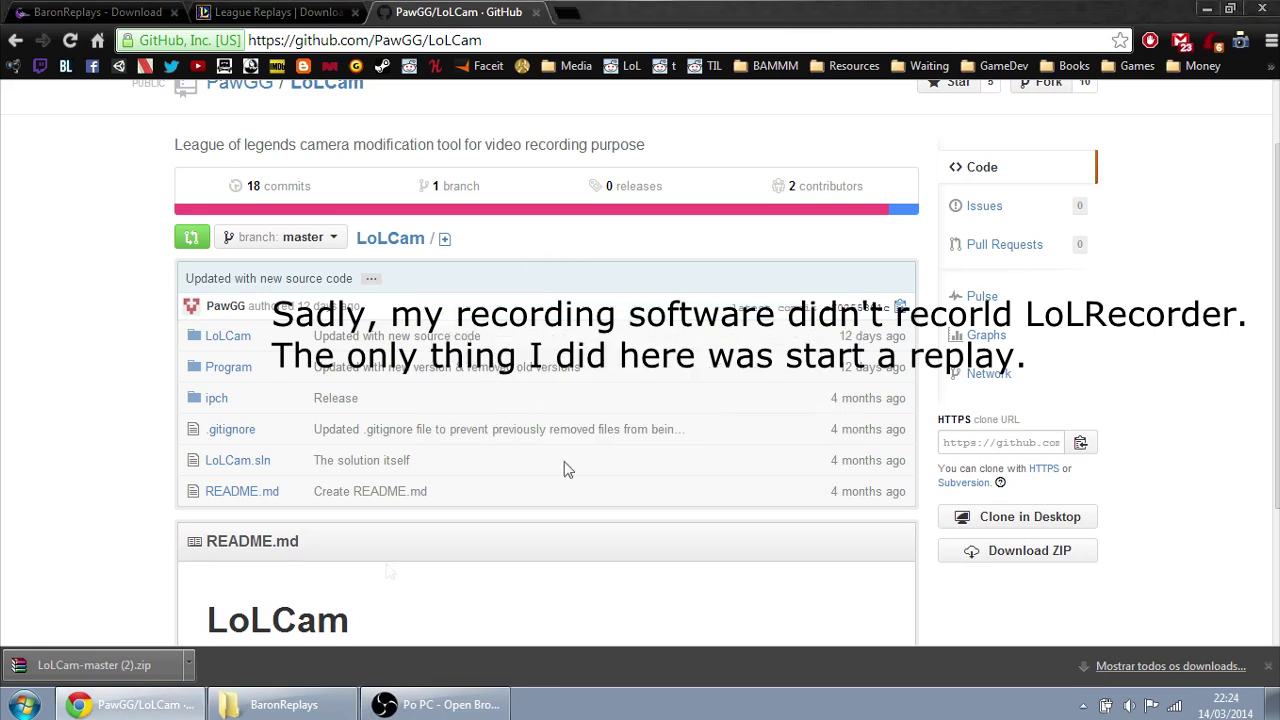
# Step: Open the downloaded LoLCam-master (2).zip in WinRAR, dismiss the licence purchase notice, and move the archive window aside
pyautogui.click(143, 671)
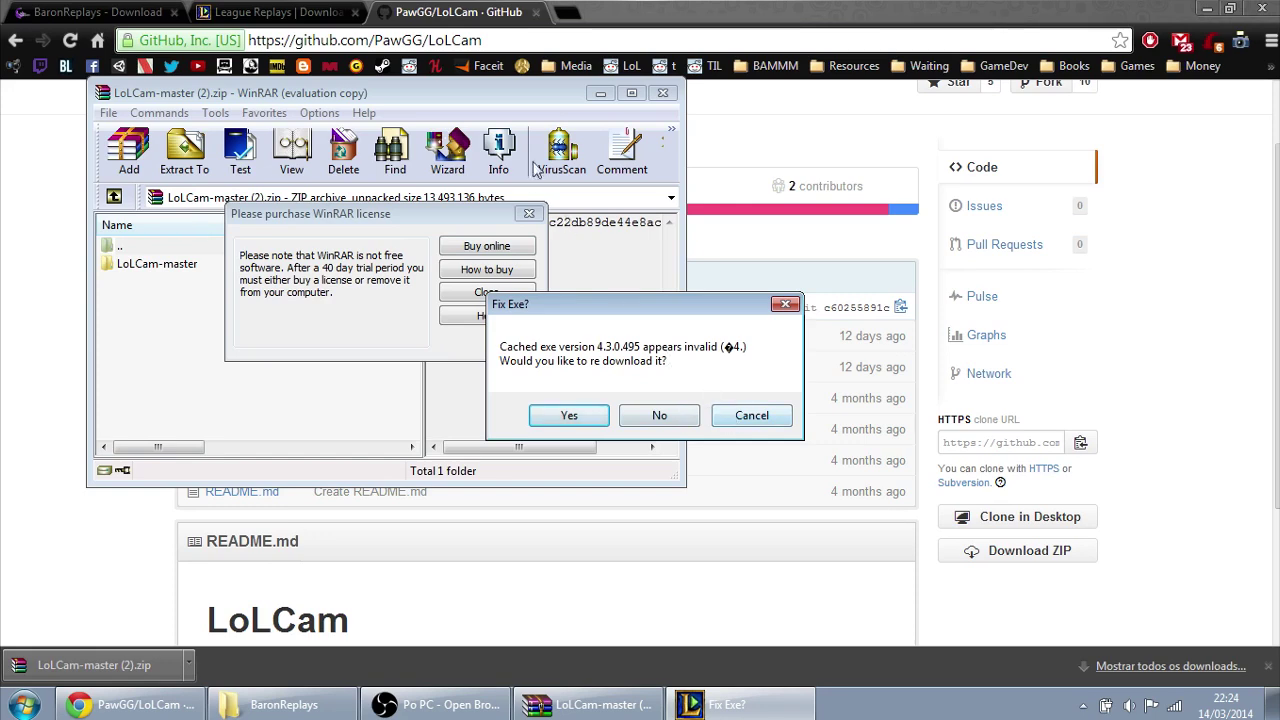
pyautogui.click(530, 228)
pyautogui.moveTo(488, 92); pyautogui.dragTo(805, 116)
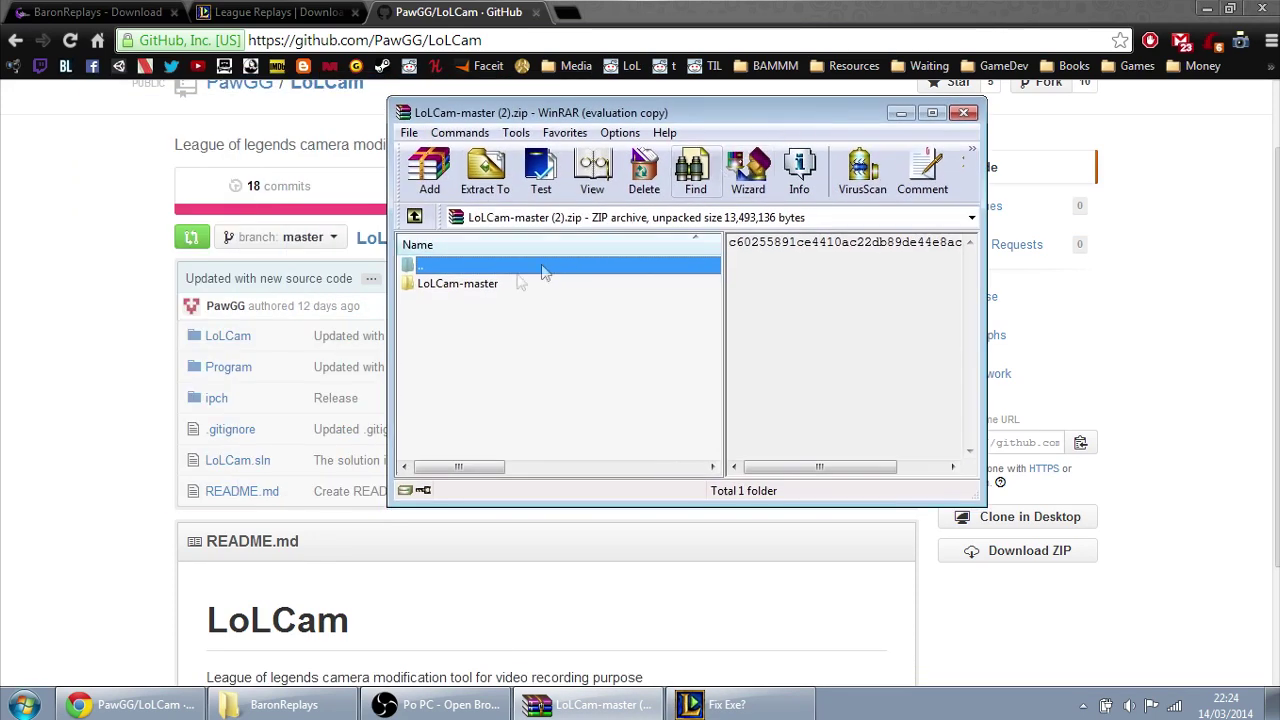
# Step: Open the Program folder inside LoLCam-master in the archive and select LoLCam - All patches.exe
pyautogui.doubleClick(490, 290)
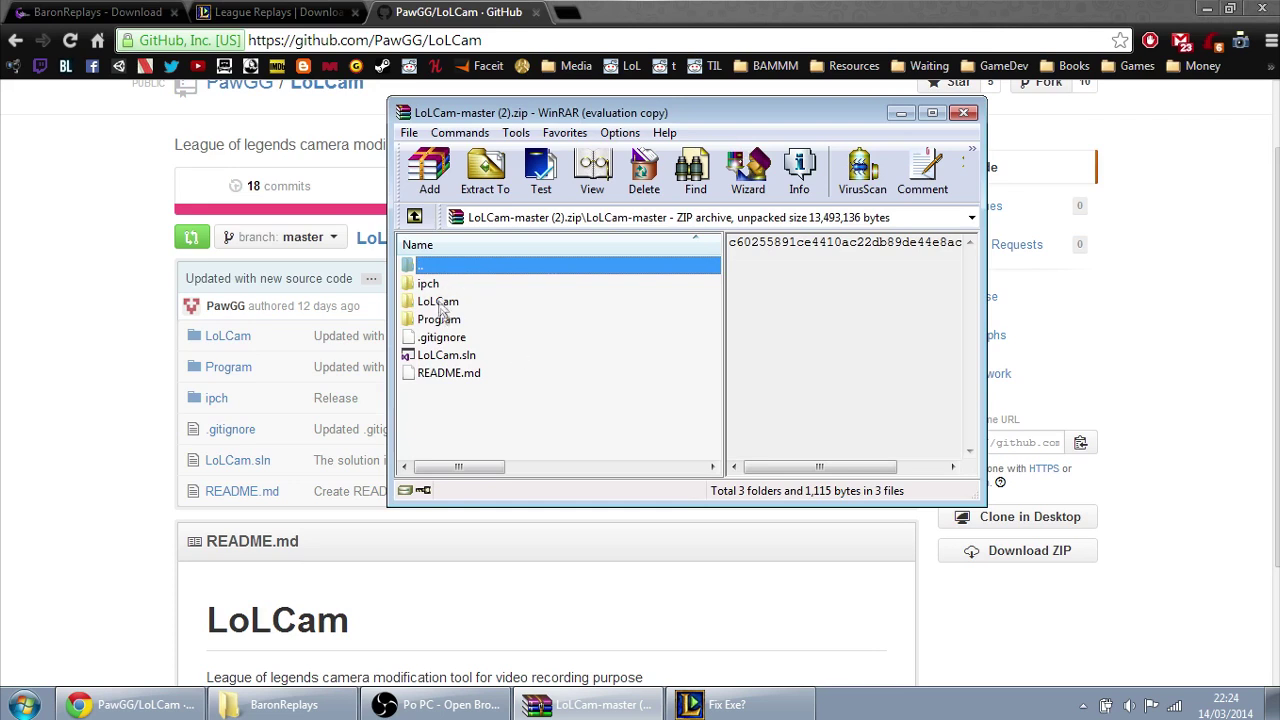
pyautogui.click(450, 358)
pyautogui.rightClick(513, 150)
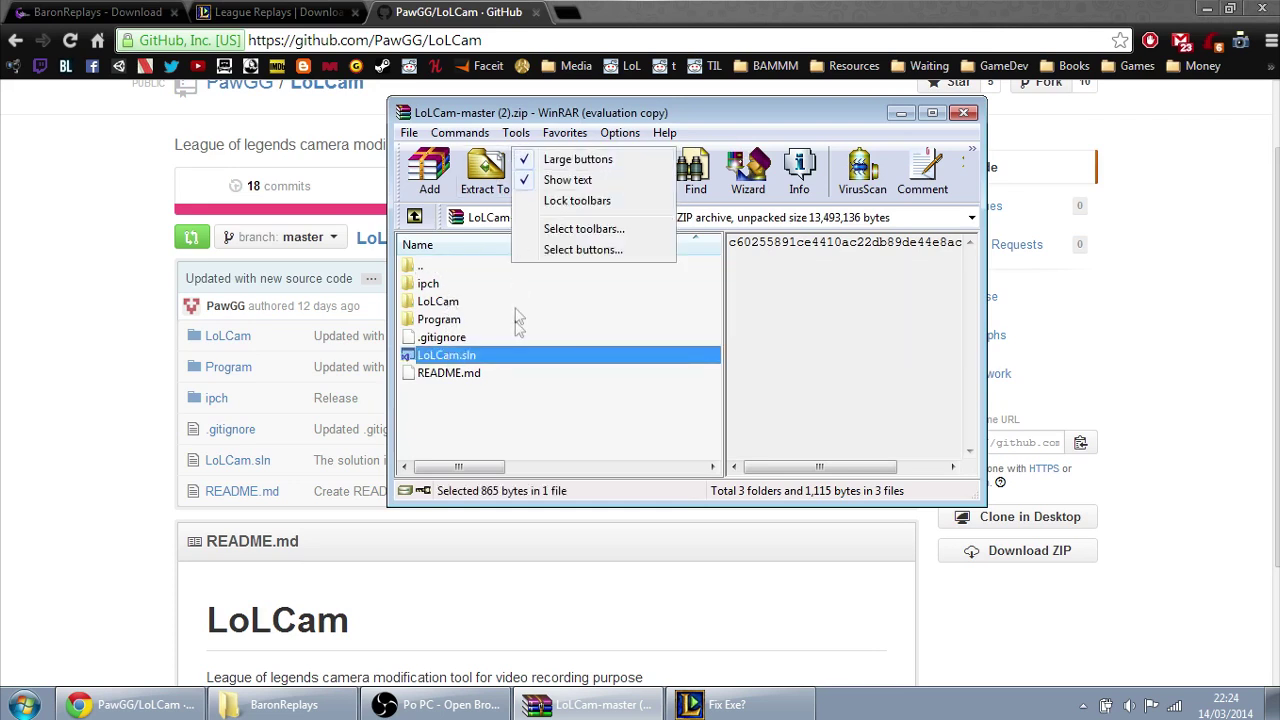
pyautogui.press('Escape')
pyautogui.press('Up')
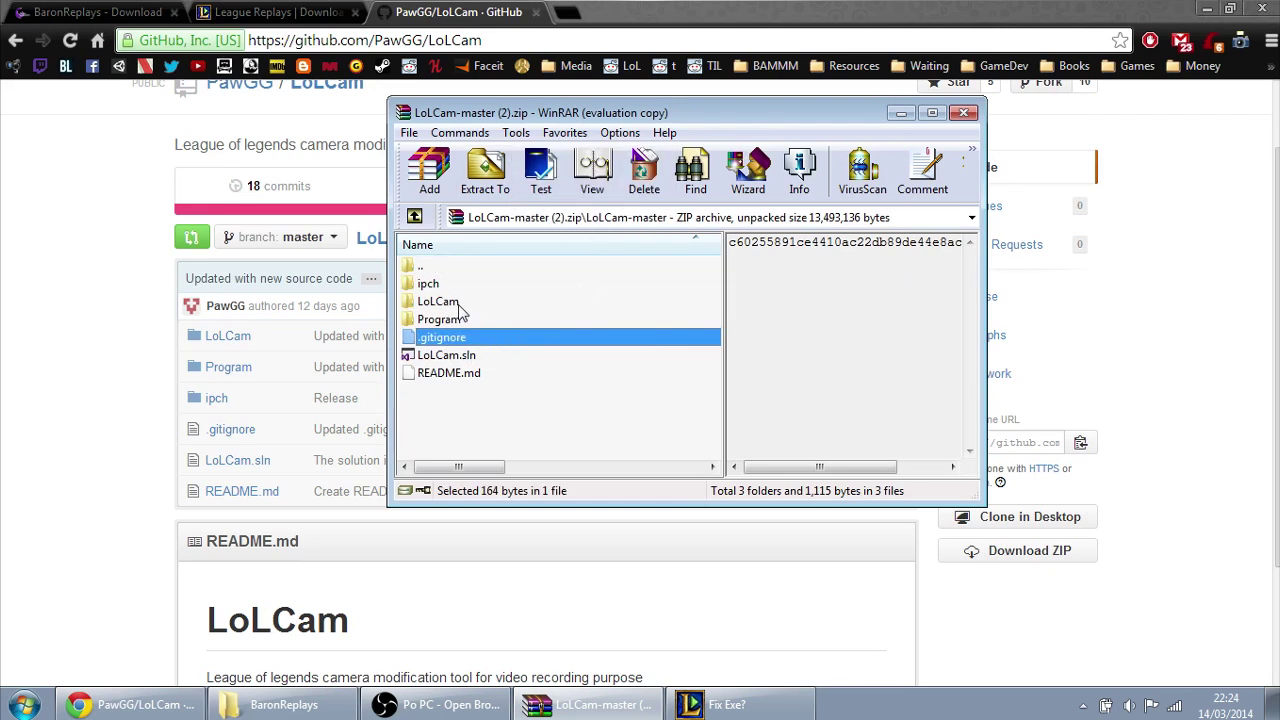
pyautogui.doubleClick(468, 320)
pyautogui.moveTo(466, 284)
pyautogui.mouseDown()
pyautogui.moveTo(491, 320)
pyautogui.moveTo(470, 300)
pyautogui.mouseUp()
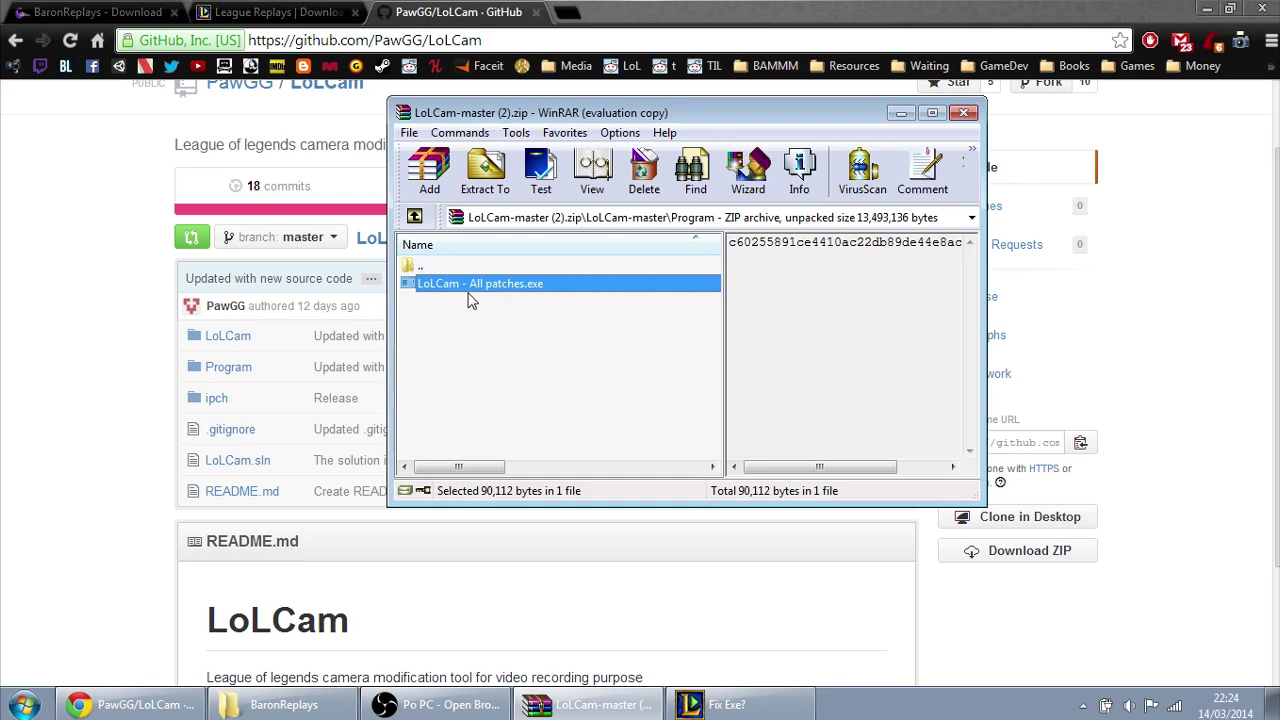
pyautogui.press('Right')
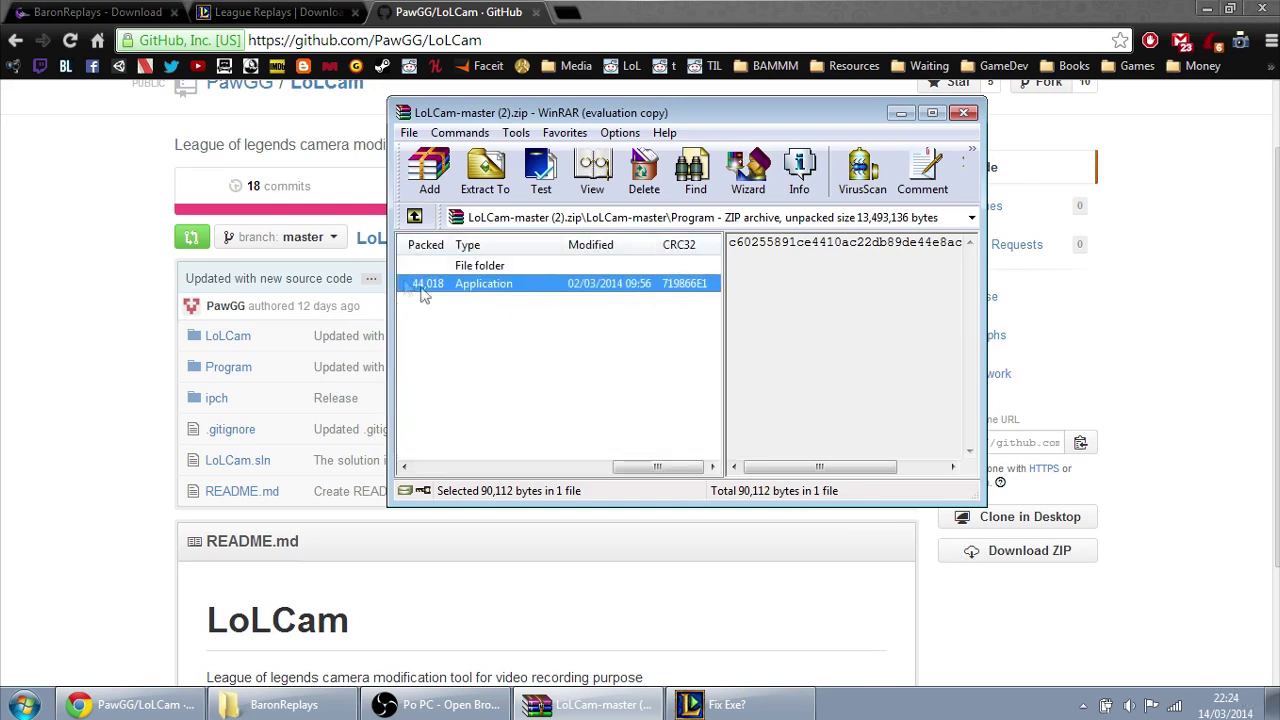
# Step: Extract LoLCam - All patches.exe from the archive's Program folder onto the desktop and move its icon to a free area
pyautogui.click(556, 400)
pyautogui.moveTo(626, 470); pyautogui.dragTo(410, 452)
pyautogui.doubleClick(420, 266)
pyautogui.doubleClick(440, 319)
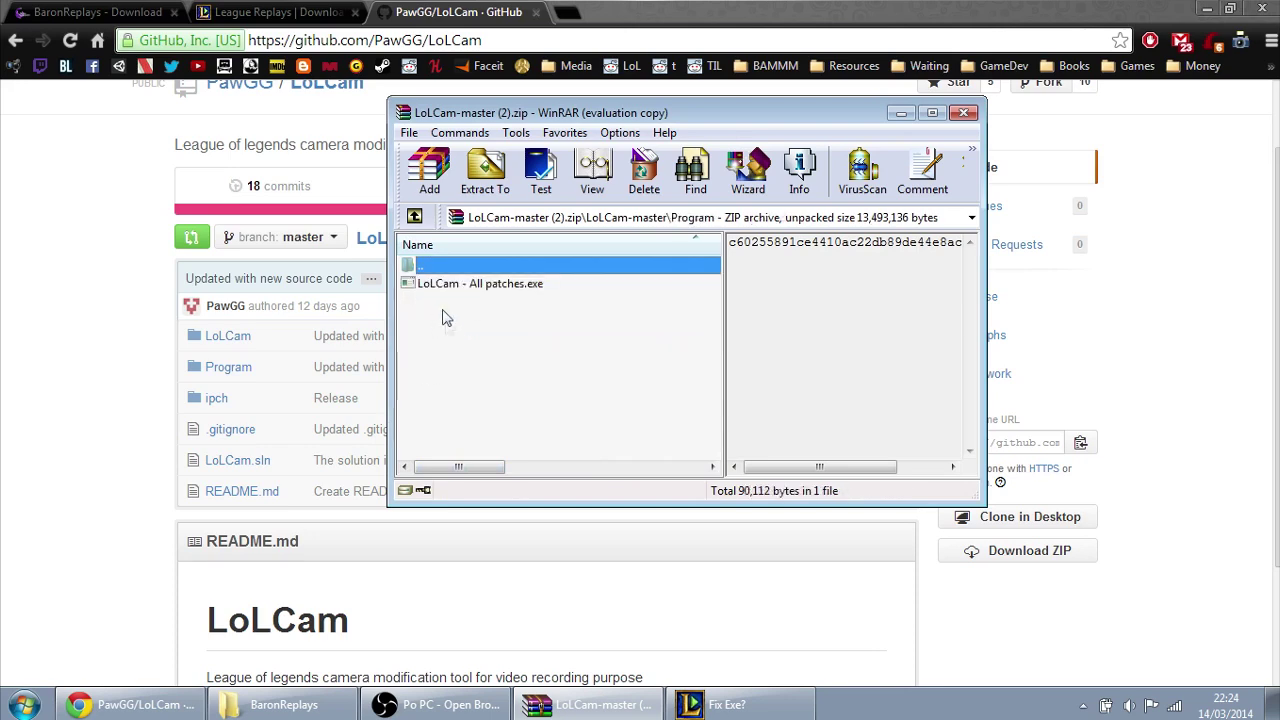
pyautogui.moveTo(437, 284); pyautogui.dragTo(503, 314)
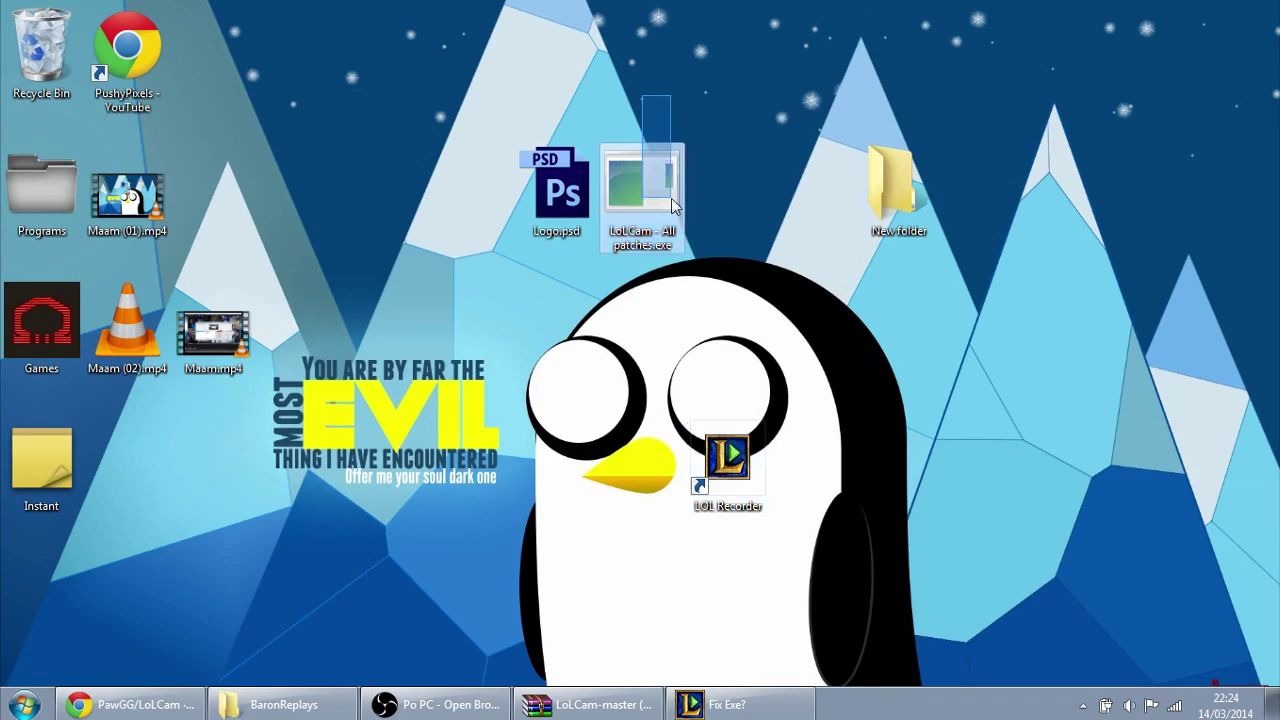
pyautogui.moveTo(662, 222); pyautogui.dragTo(1102, 416)
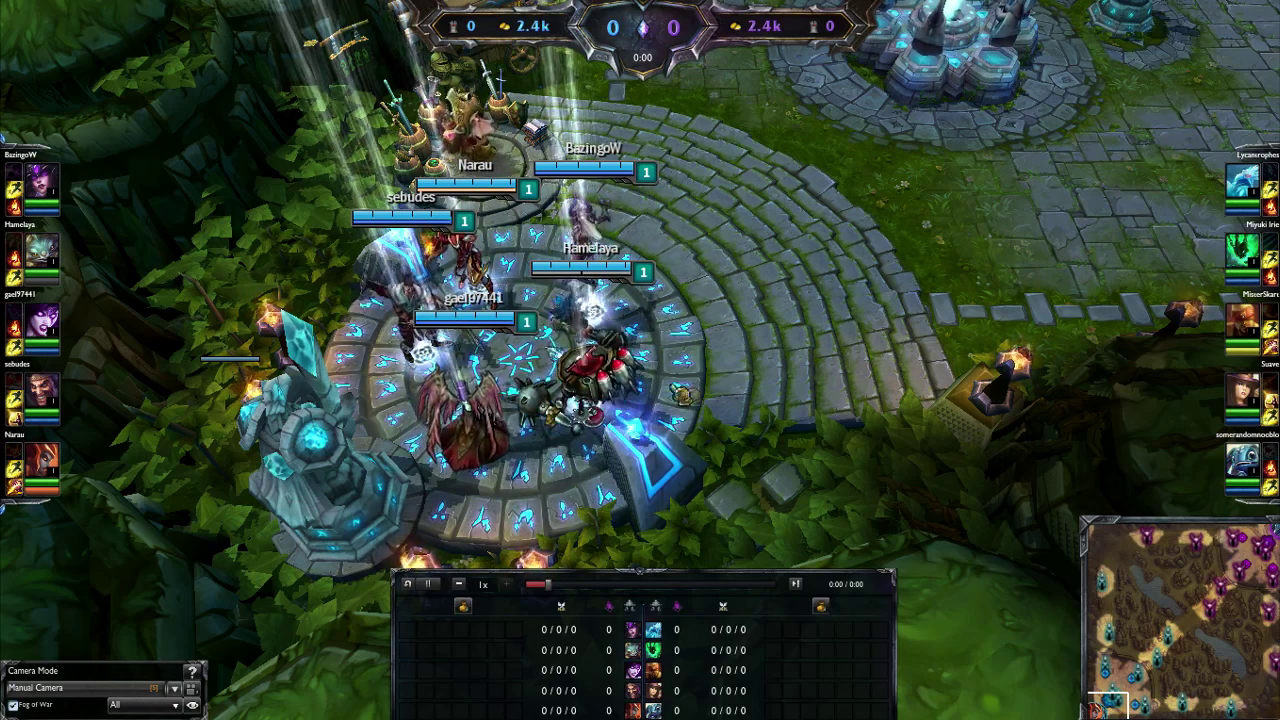
# Step: Leave the replay for the desktop, run LoLCam - All patches.exe as administrator, and move its console window toward the middle
pyautogui.hotkey('alt', 'Tab')
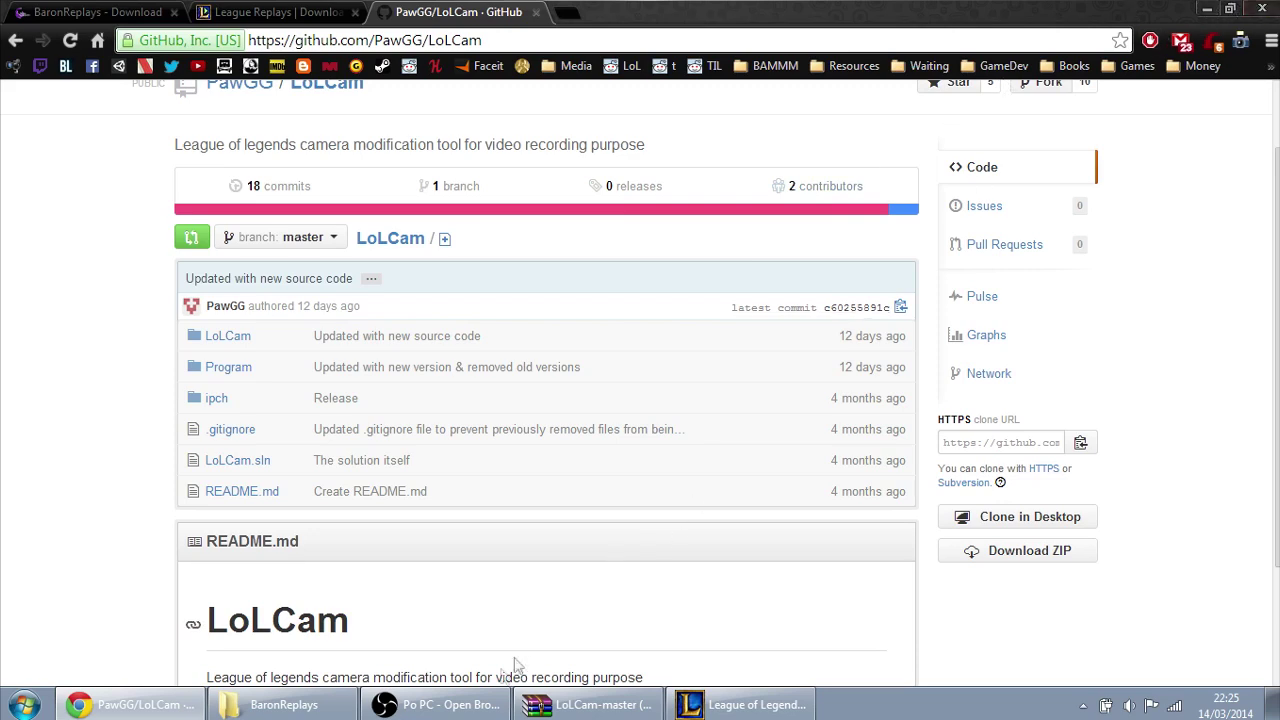
pyautogui.click(1207, 8)
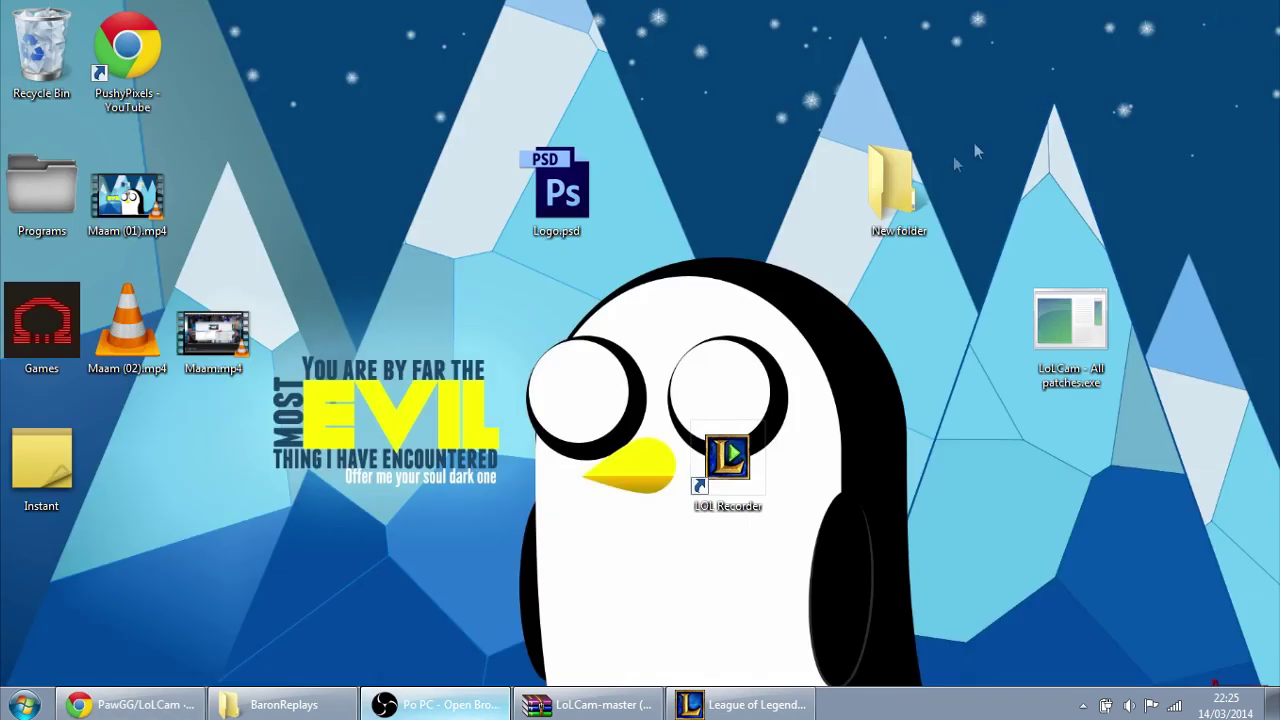
pyautogui.click(1060, 335)
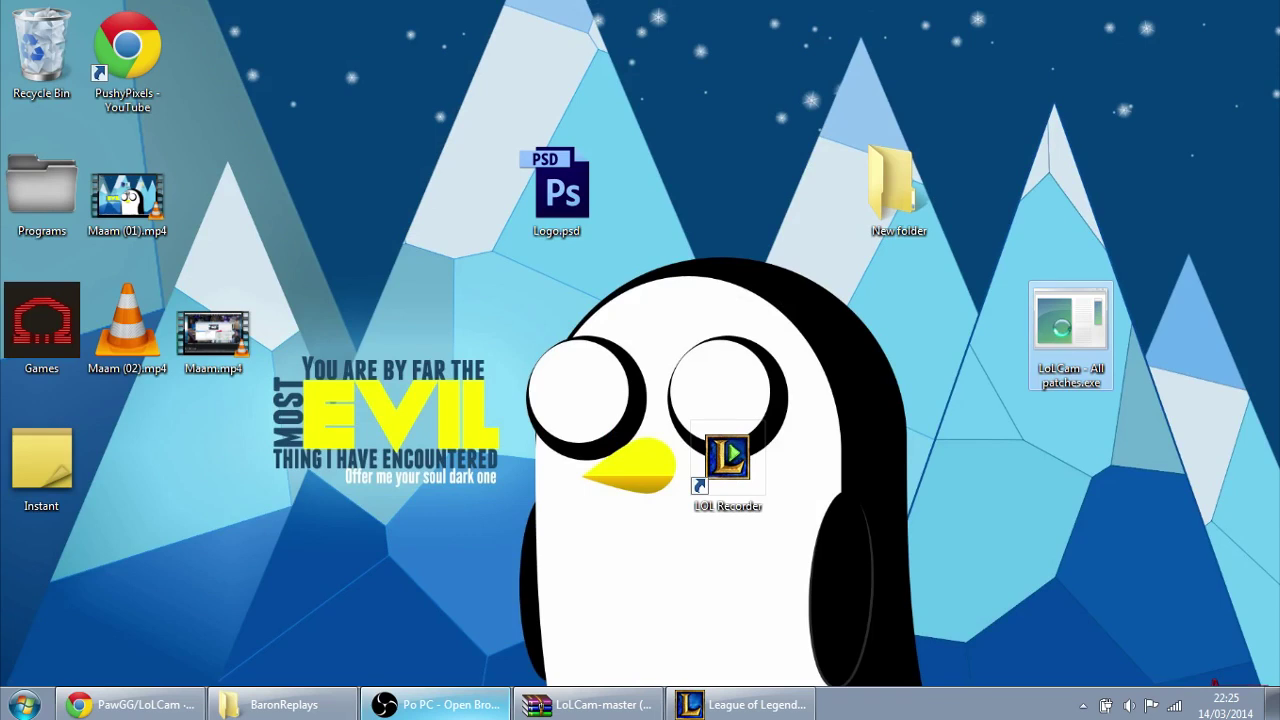
pyautogui.rightClick(1065, 335)
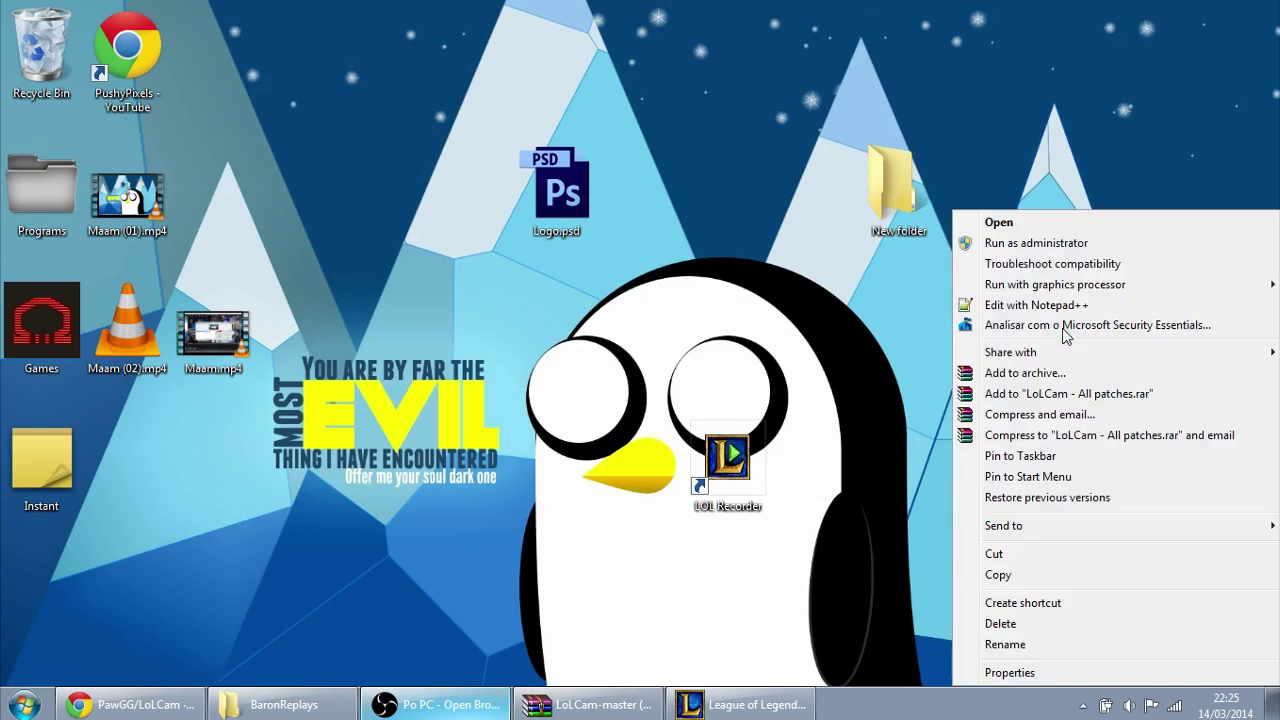
pyautogui.click(1037, 249)
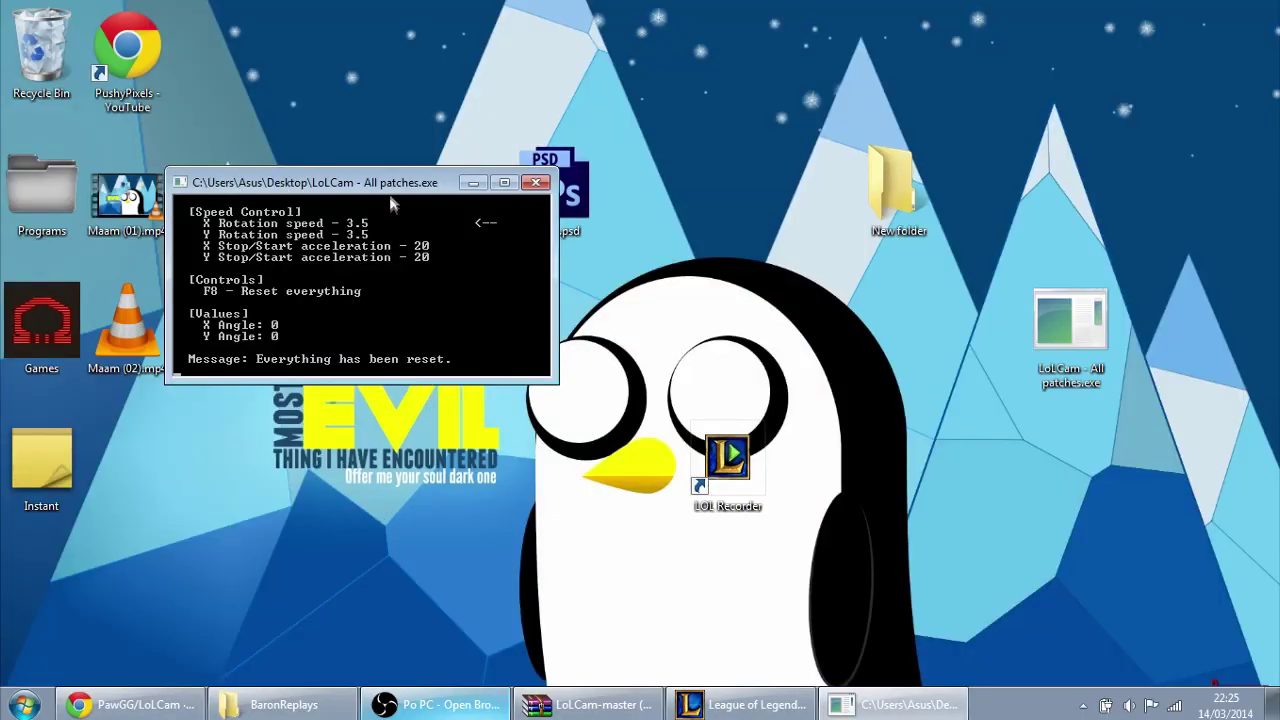
pyautogui.moveTo(398, 190); pyautogui.dragTo(657, 200)
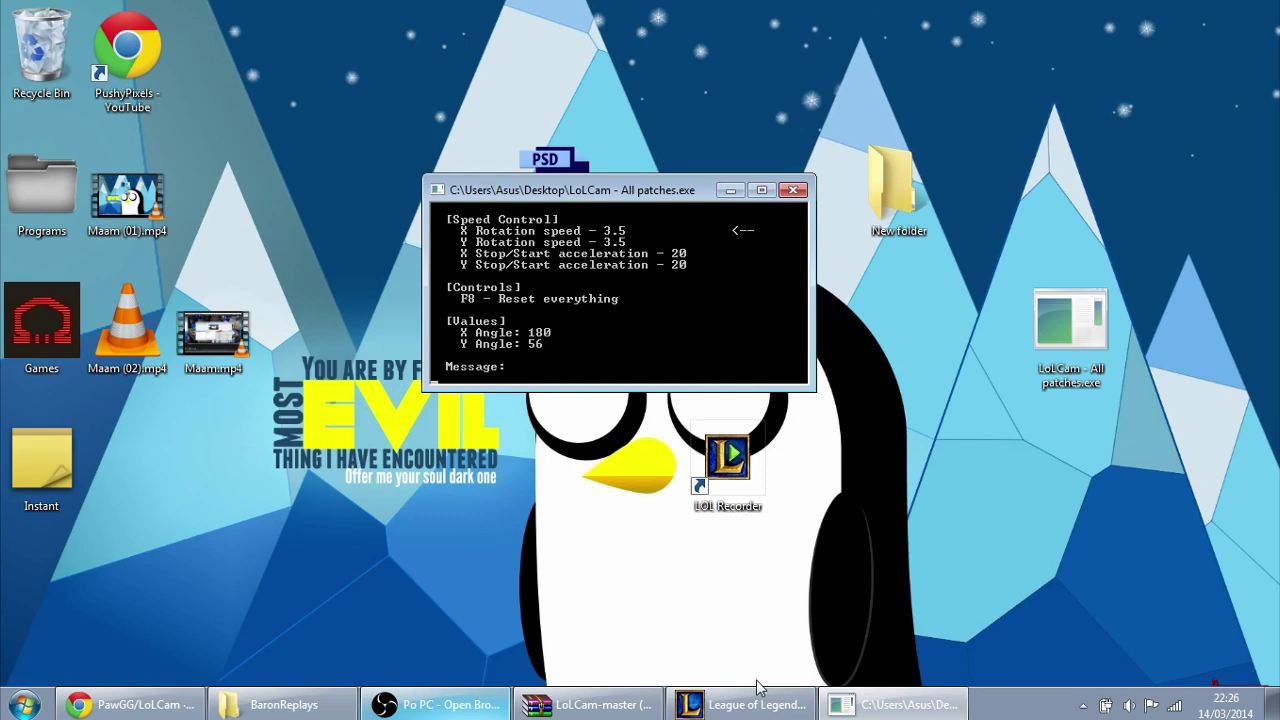
# Step: Switch back to the League of Legends replay and hide the entire spectator interface, leaving only the map view
pyautogui.click(752, 706)
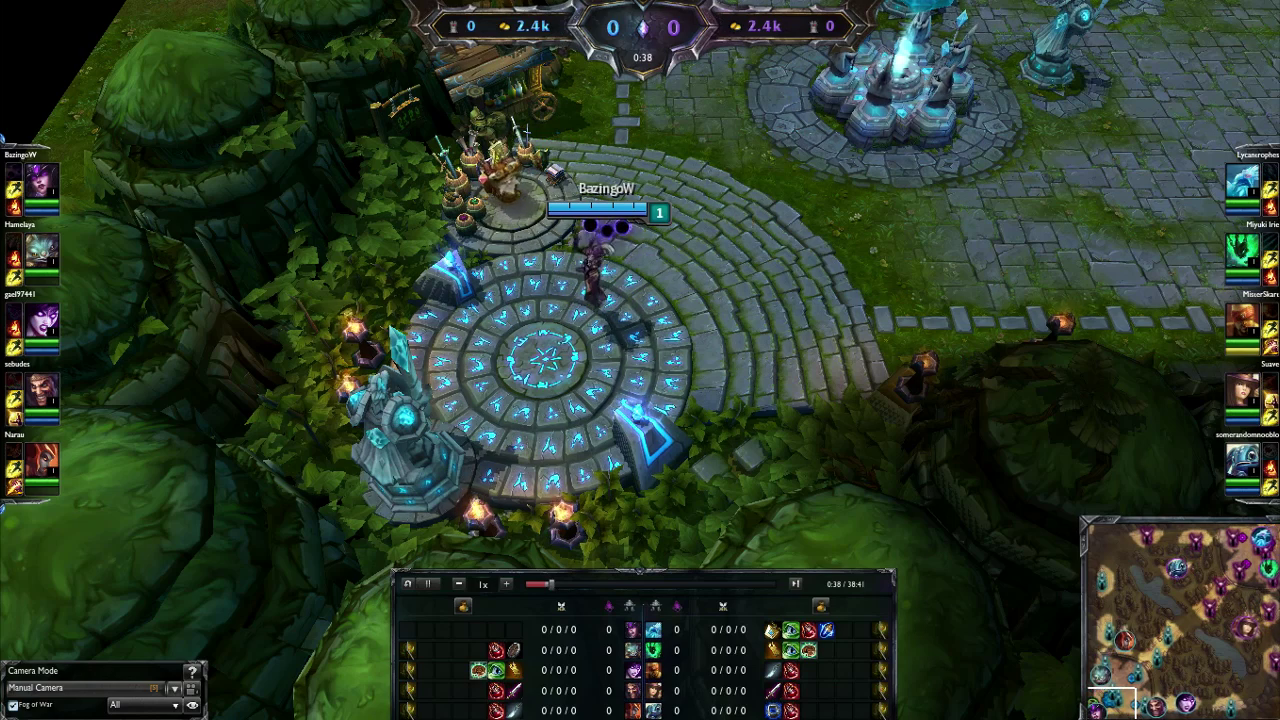
pyautogui.press('o')
pyautogui.press('o')
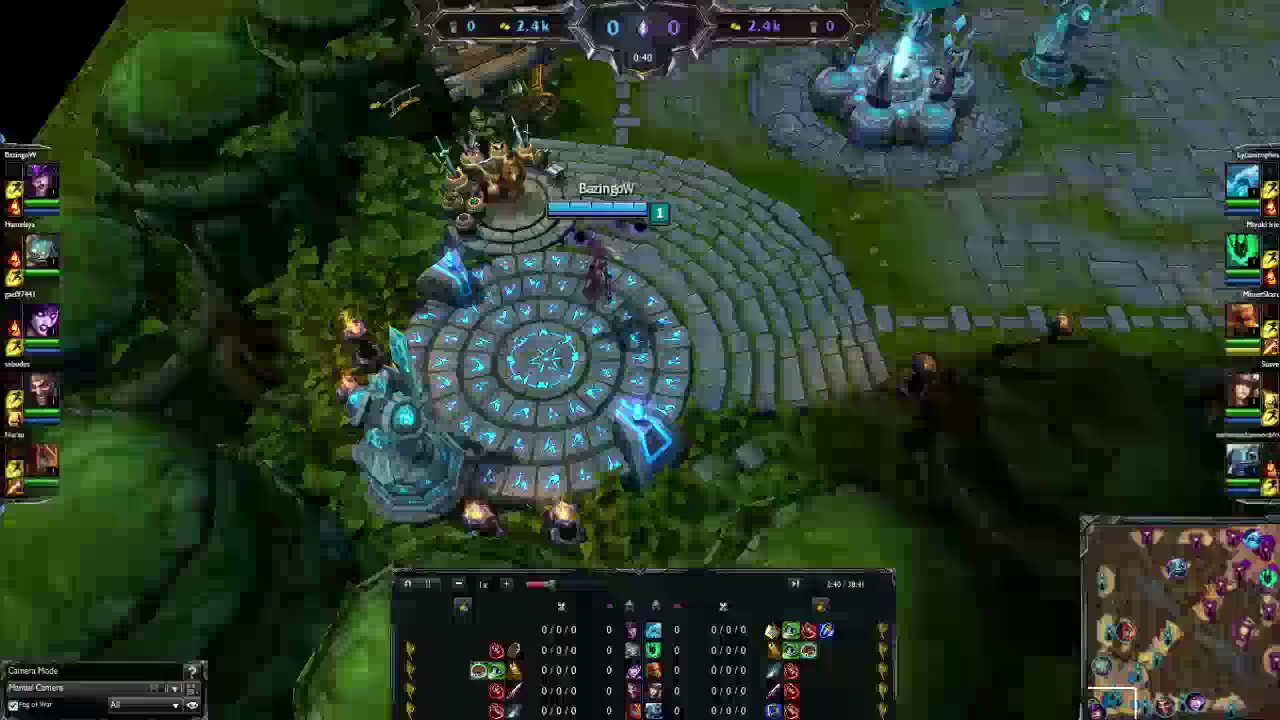
pyautogui.press('F5')
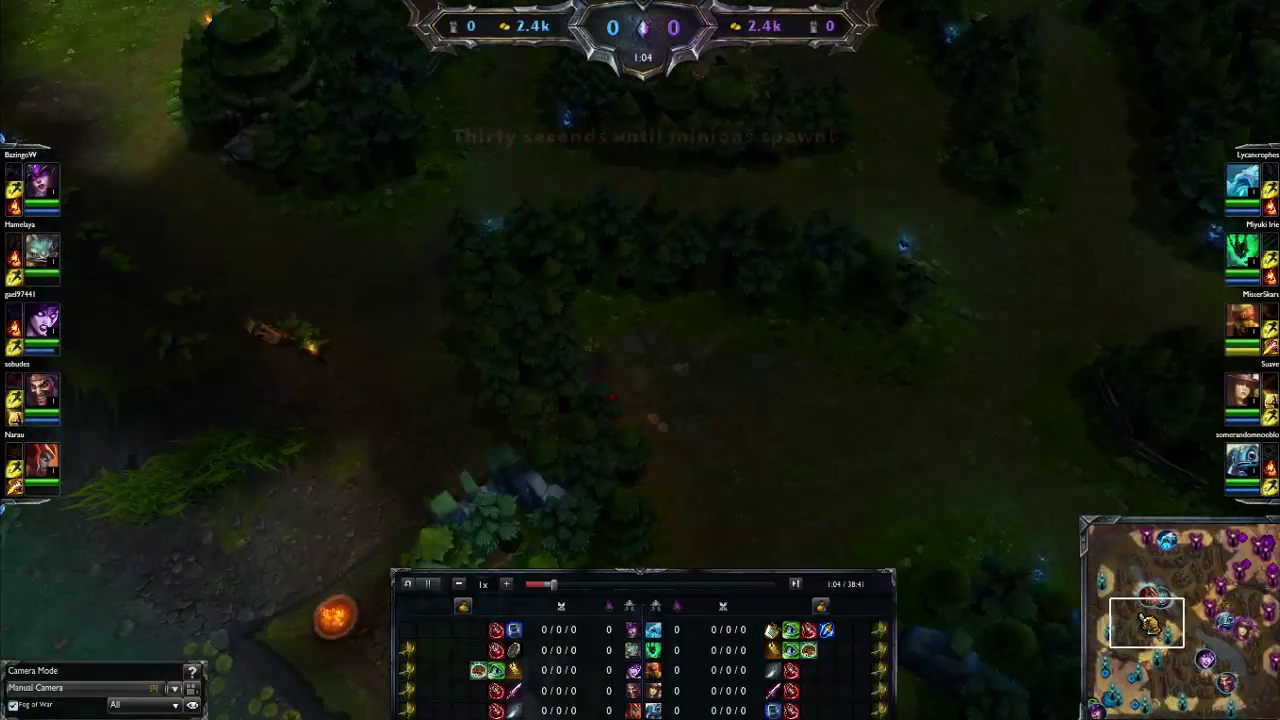
pyautogui.press('h')
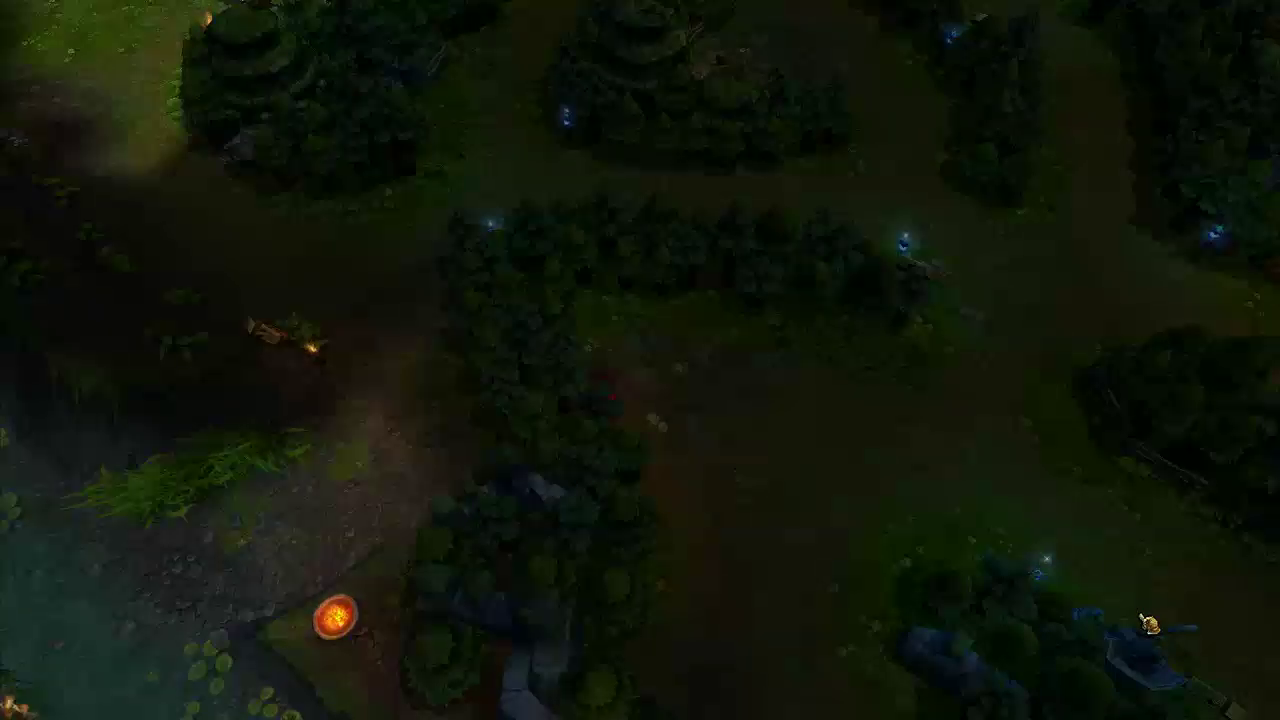